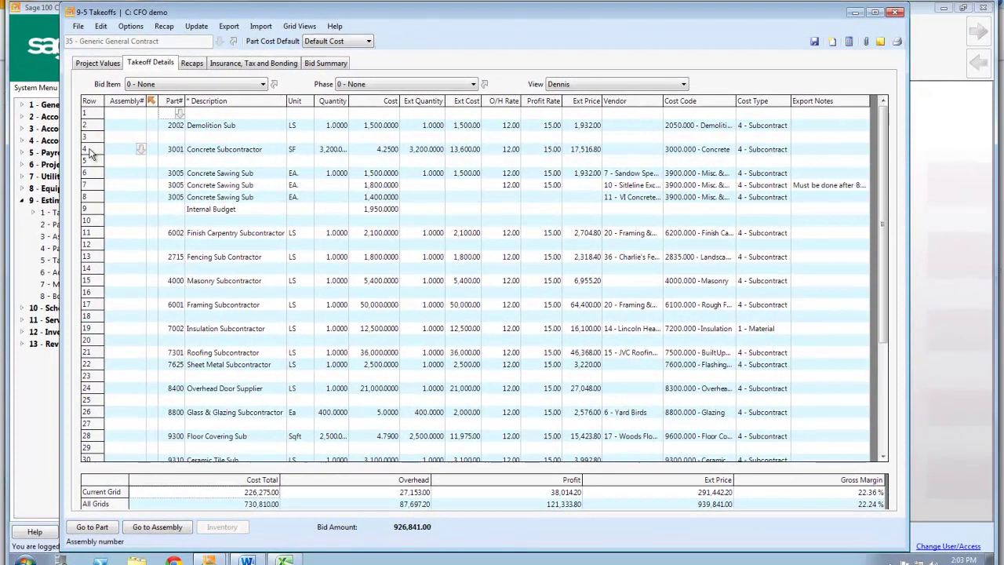
# - Review the Concrete Subcontractor row 4 cells, widening the Quantity column to show full values
pyautogui.click(89, 151)
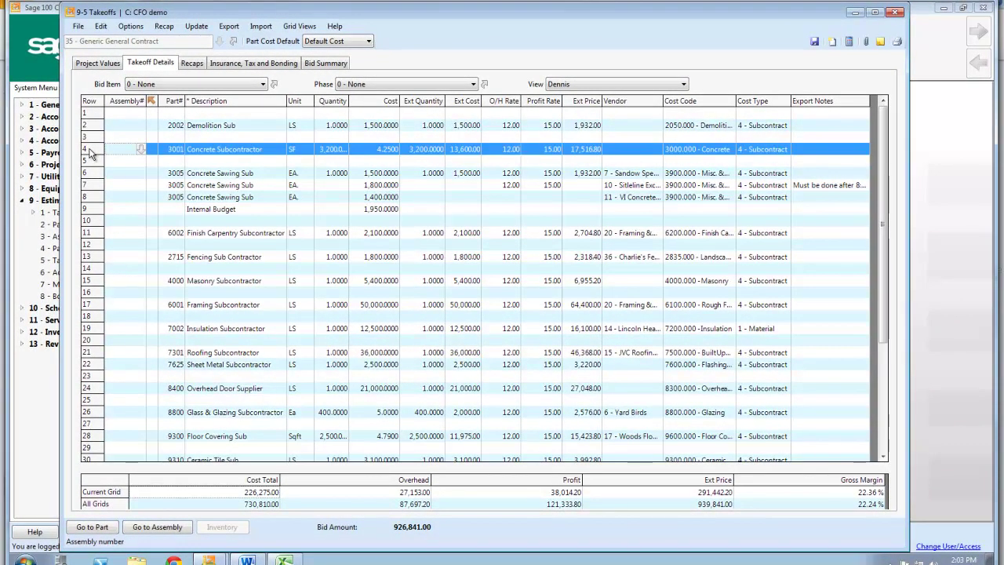
pyautogui.click(231, 155)
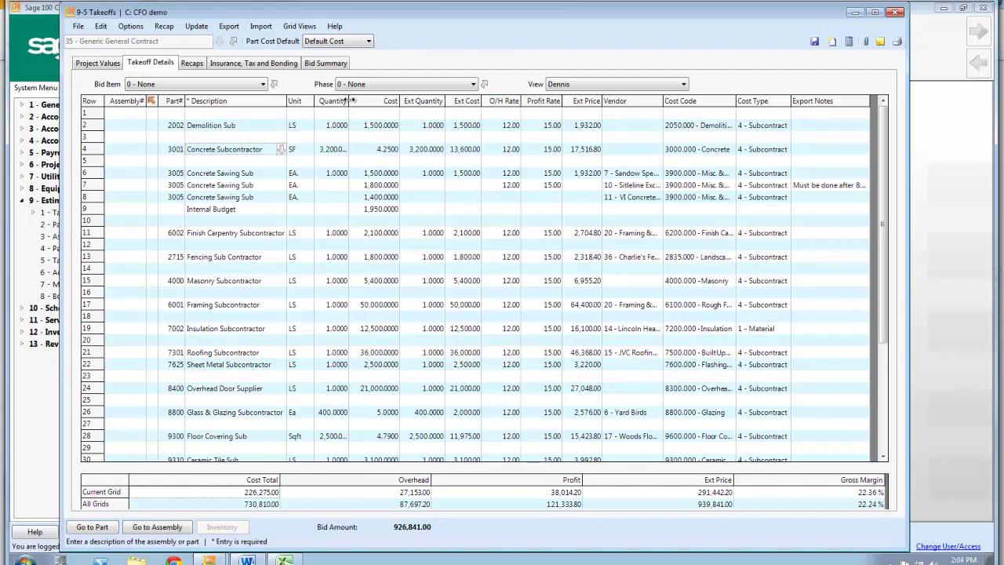
pyautogui.moveTo(348, 100); pyautogui.dragTo(362, 101)
pyautogui.click(346, 149)
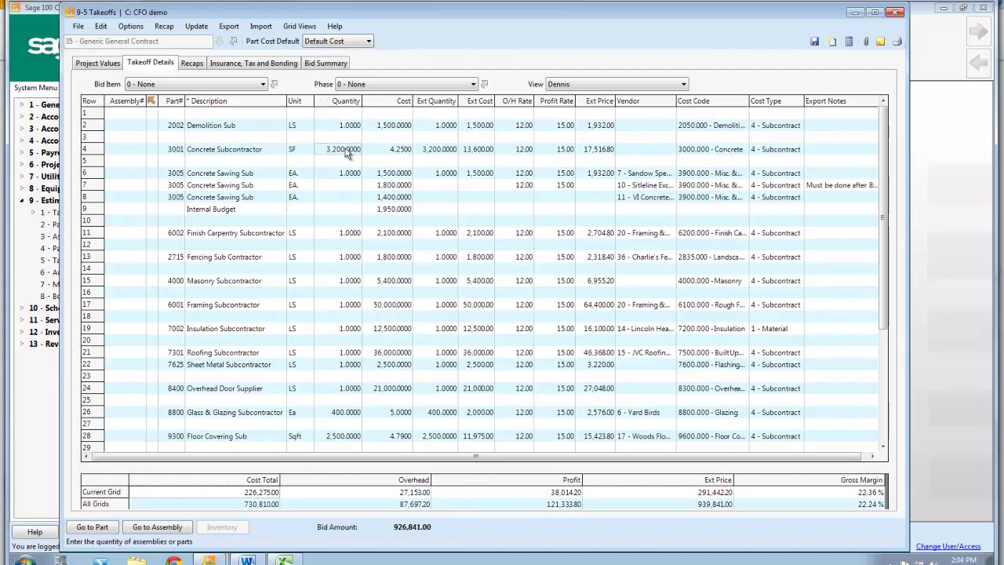
pyautogui.click(395, 154)
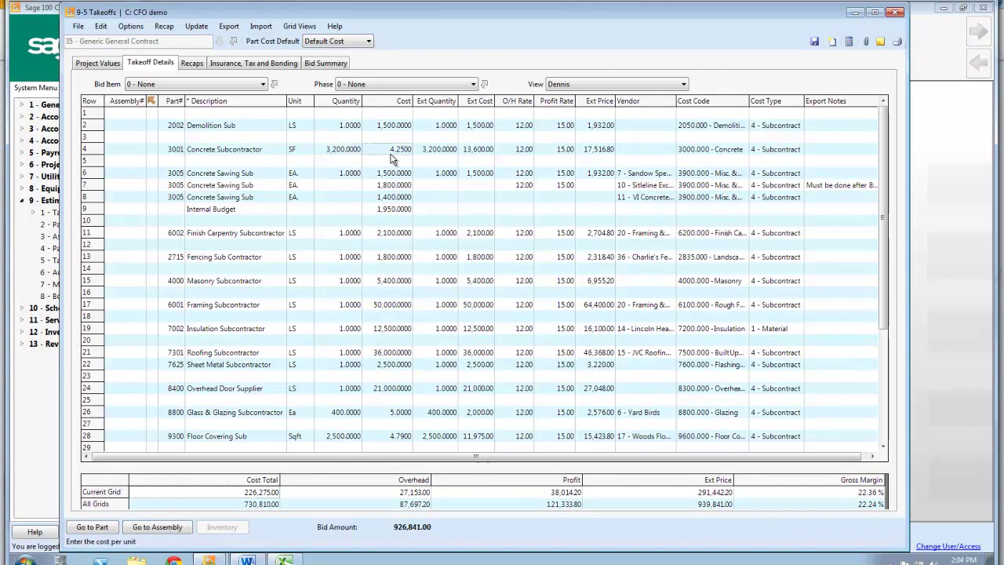
pyautogui.click(483, 105)
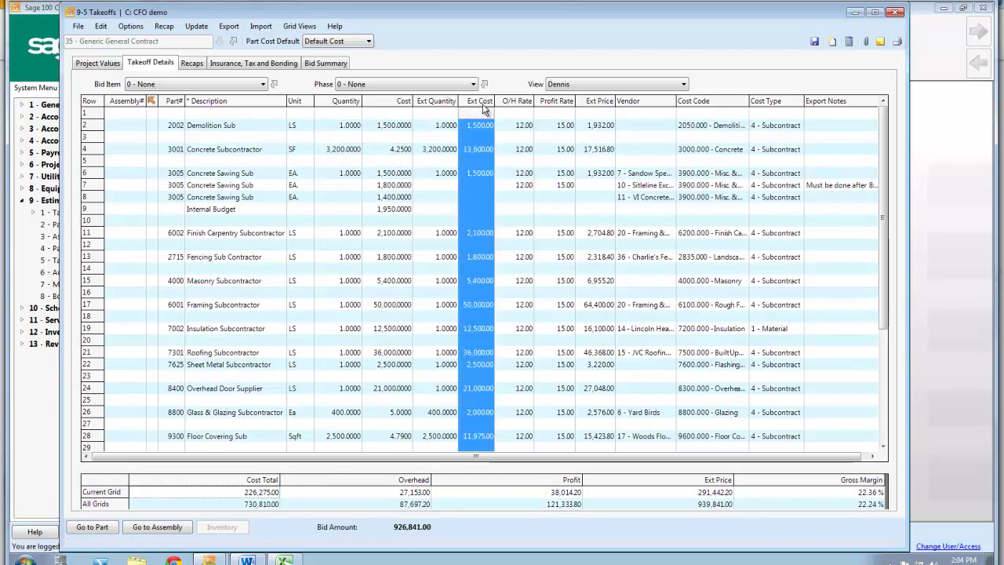
pyautogui.click(483, 151)
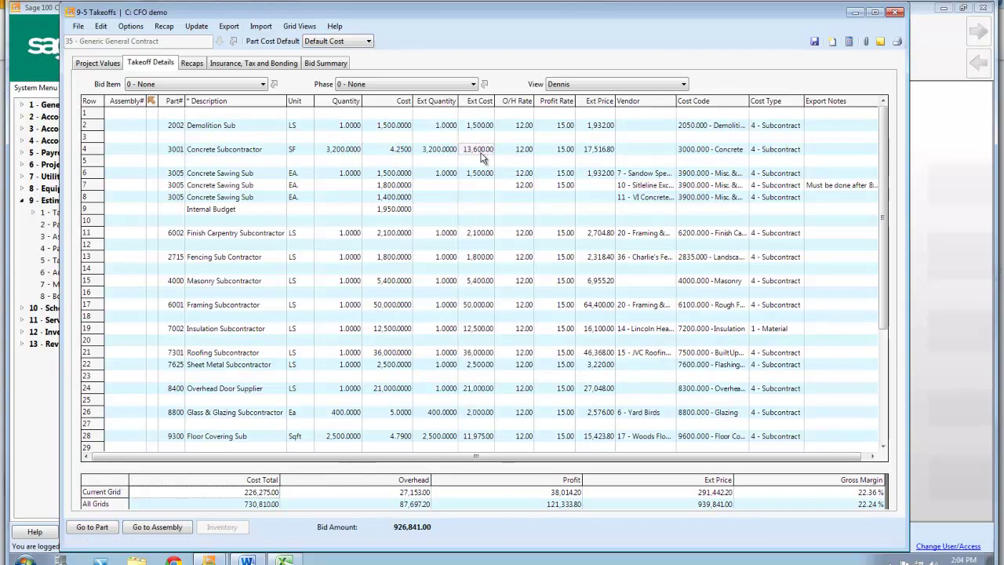
pyautogui.click(526, 154)
pyautogui.click(556, 153)
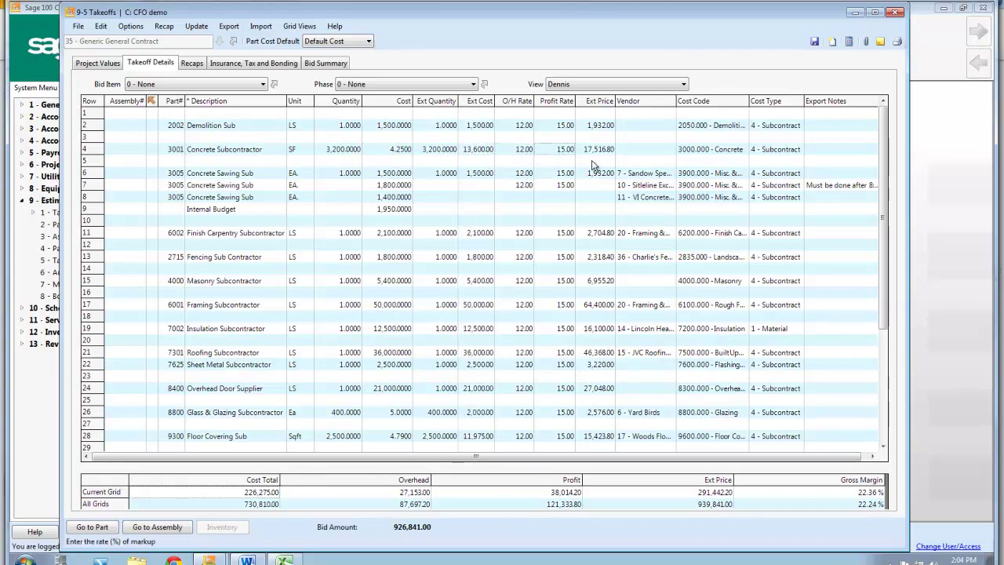
pyautogui.click(687, 154)
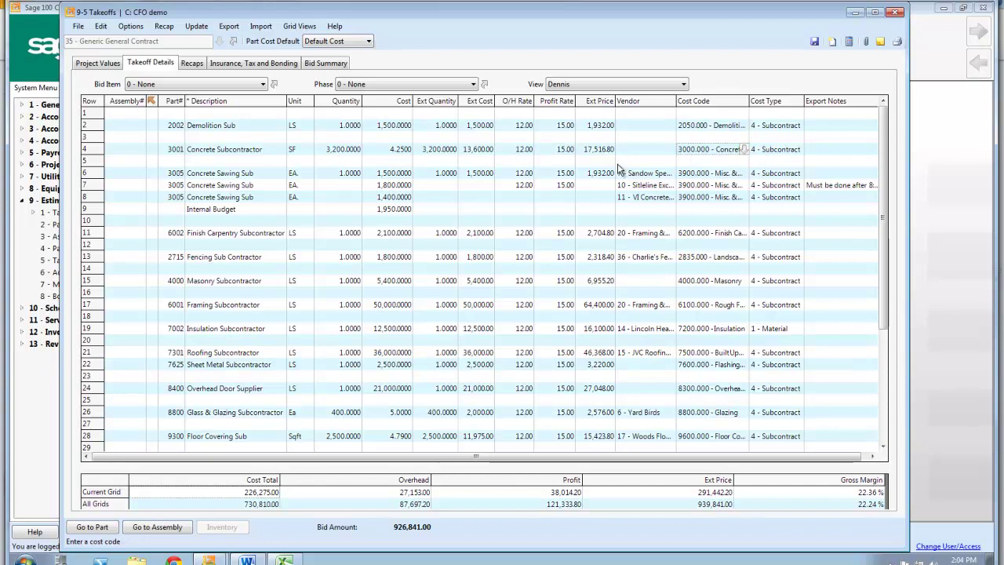
# - Assign VI Concrete from category 22 - S-Concrete as row 4's vendor
pyautogui.click(667, 152)
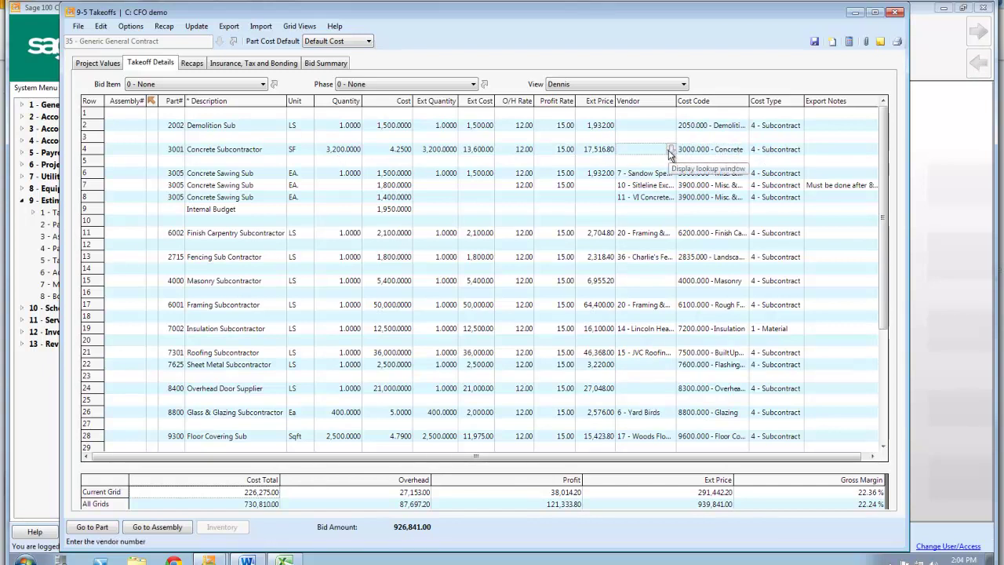
pyautogui.click(670, 149)
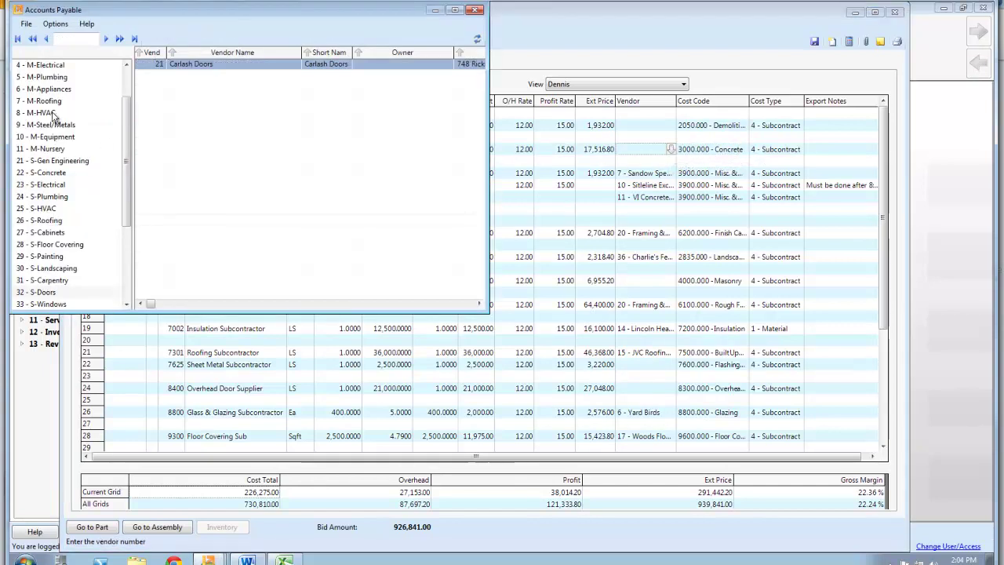
pyautogui.click(52, 172)
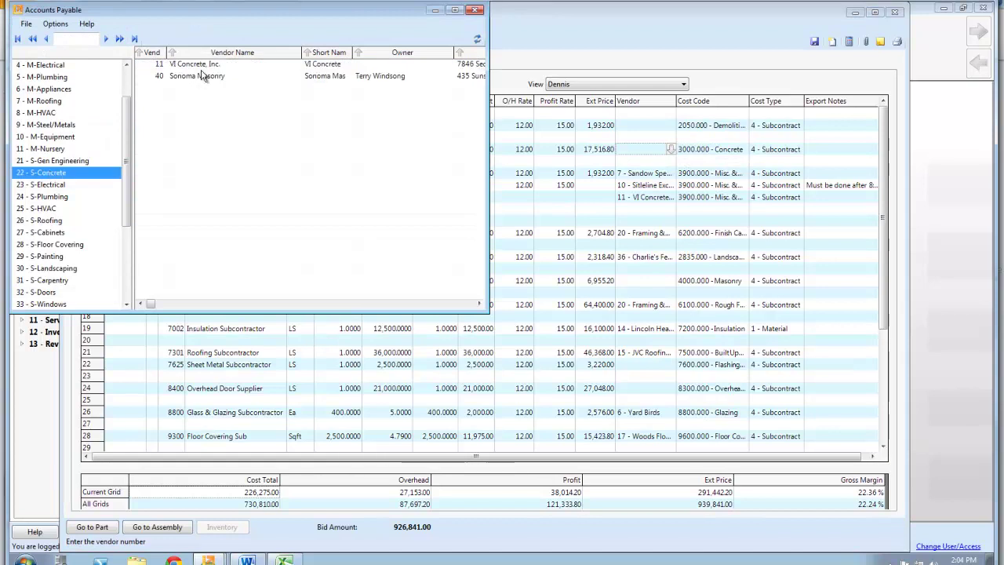
pyautogui.click(201, 69)
pyautogui.doubleClick(201, 70)
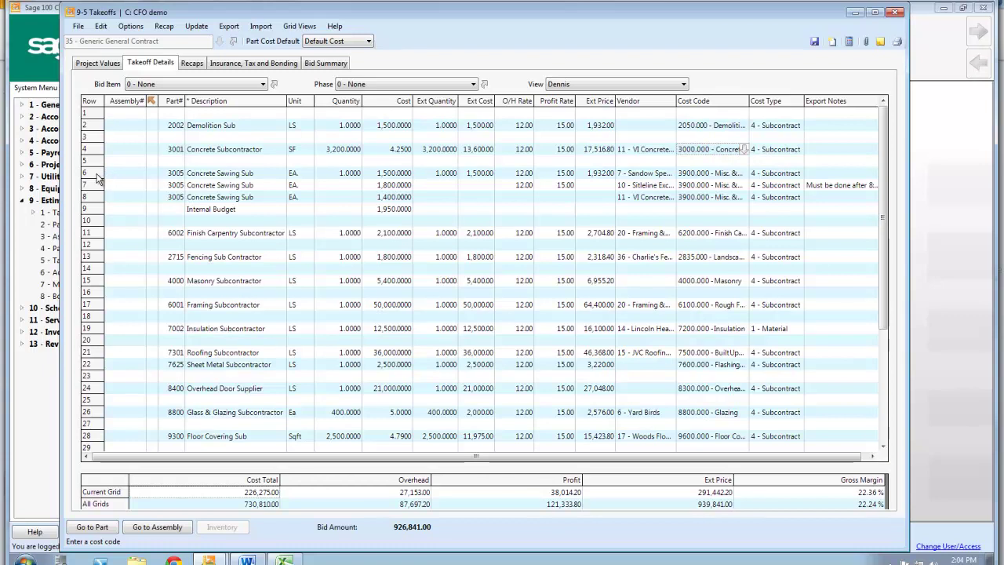
pyautogui.moveTo(97, 179); pyautogui.dragTo(105, 210)
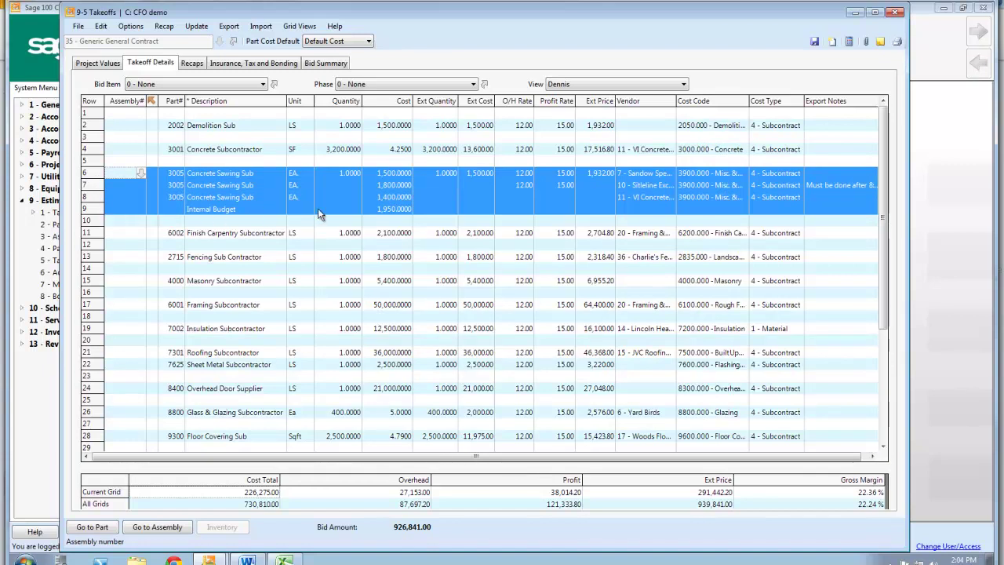
pyautogui.click(373, 212)
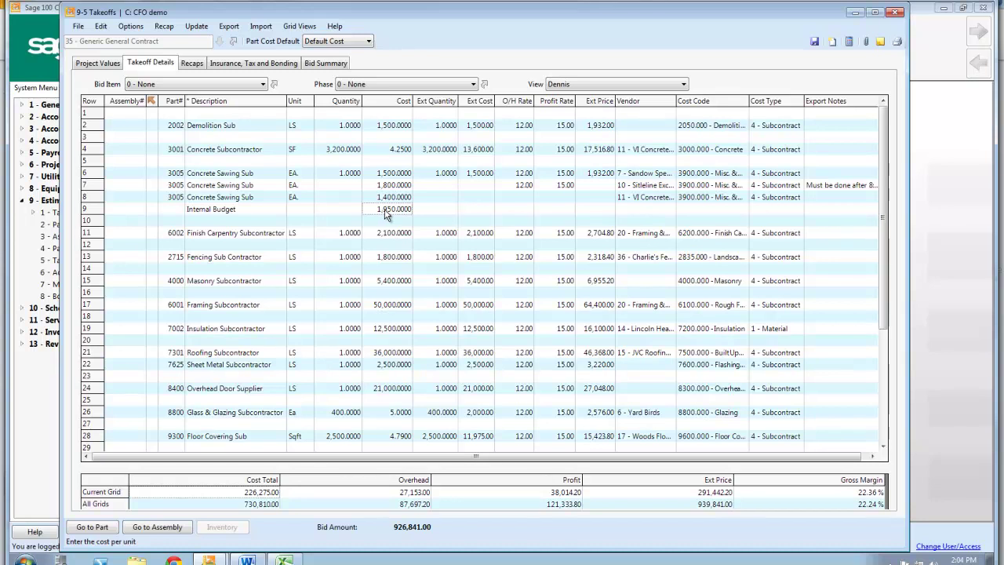
pyautogui.click(382, 177)
pyautogui.moveTo(383, 185); pyautogui.dragTo(385, 198)
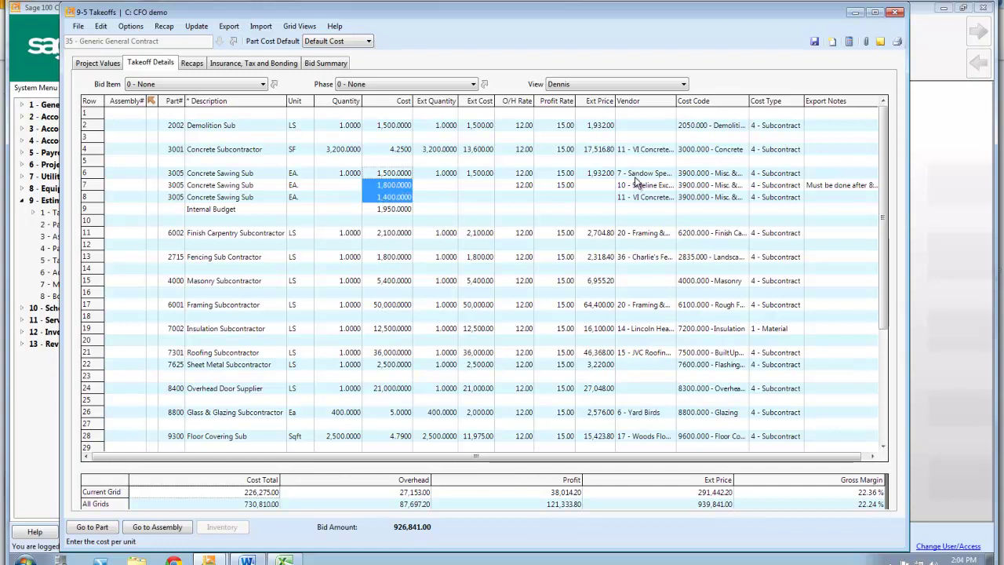
pyautogui.moveTo(637, 185); pyautogui.dragTo(639, 196)
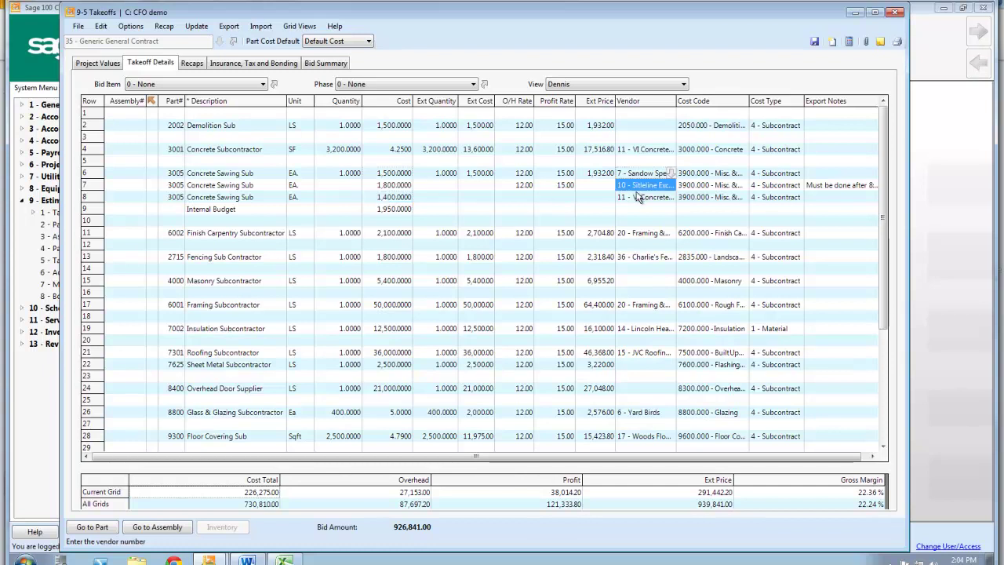
pyautogui.click(353, 174)
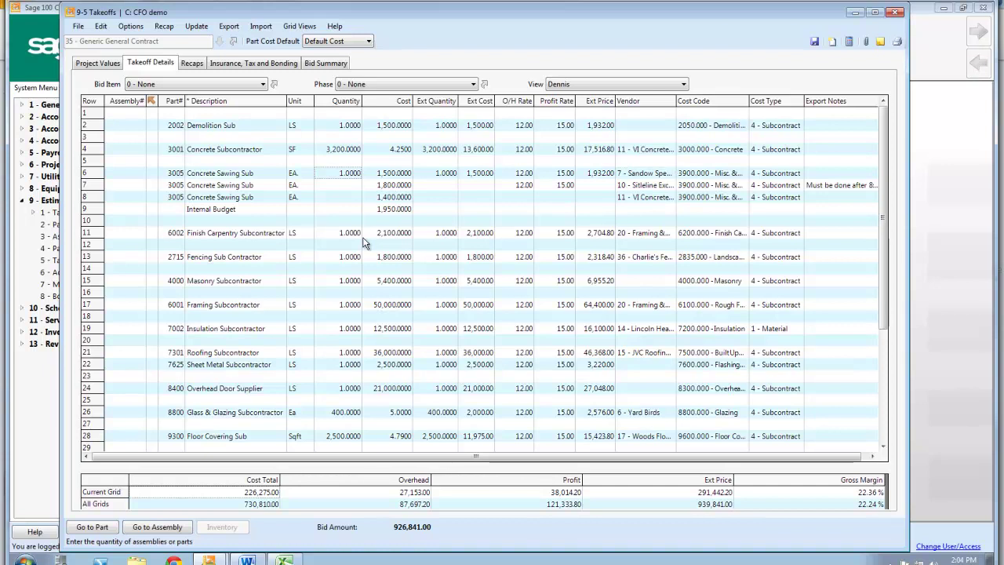
pyautogui.scroll(-2, 273, 288)
pyautogui.scroll(-2, 273, 289)
pyautogui.scroll(-2, 274, 289)
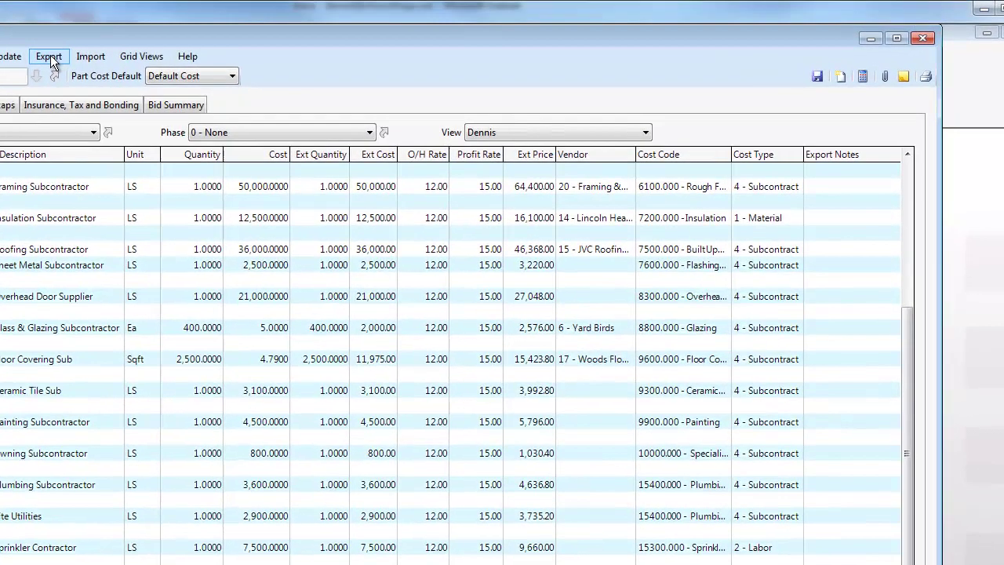
# - Look over the Export options, then close the Takeoffs window
pyautogui.click(51, 56)
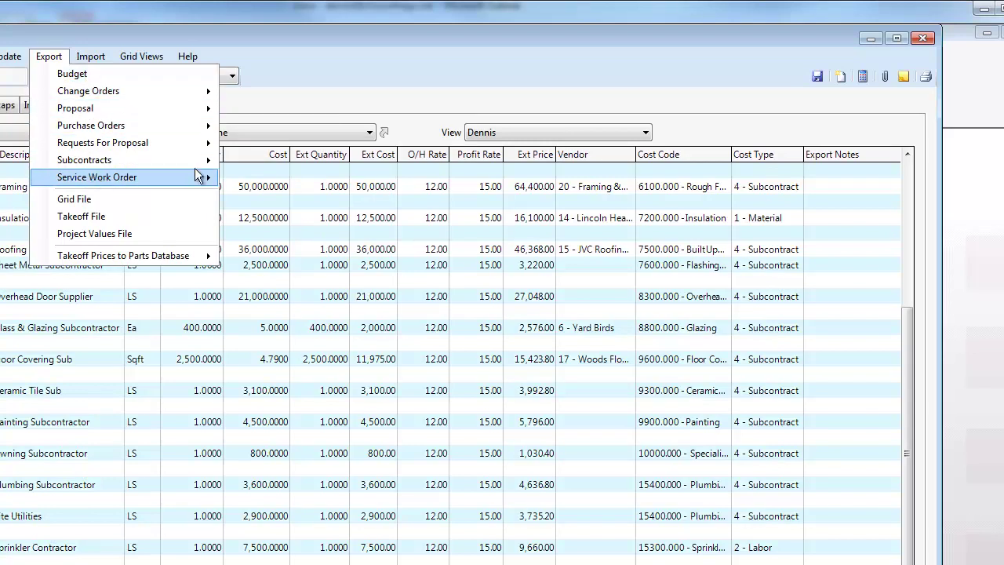
pyautogui.click(921, 38)
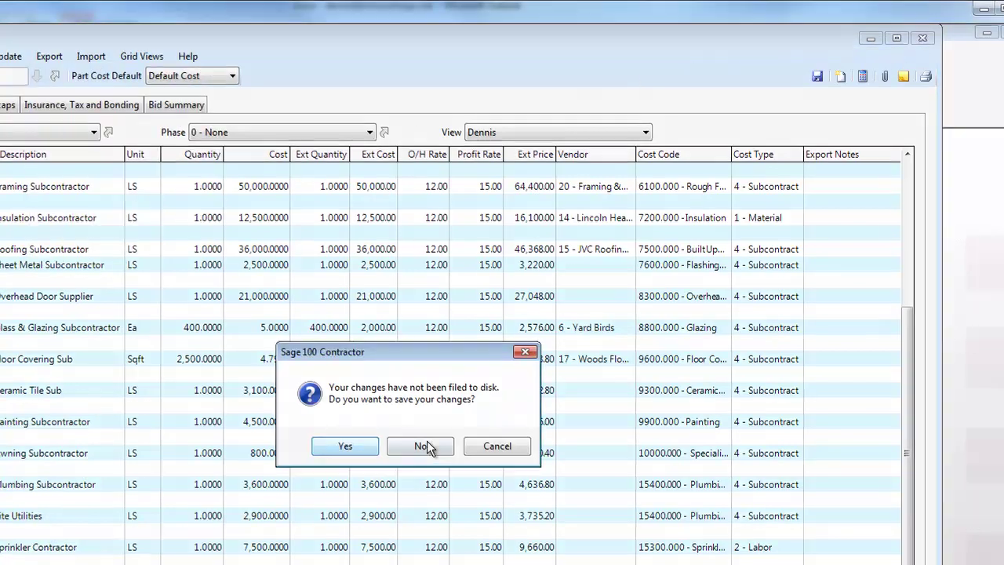
# - Discard the takeoff changes and open 12 - Committed Cost Report under Project Management Job Reports
pyautogui.click(427, 443)
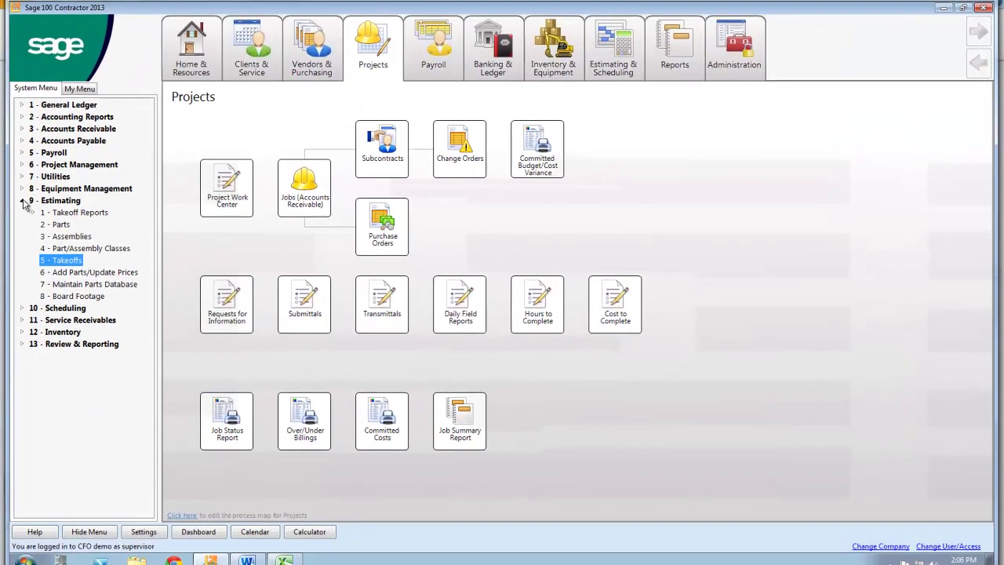
pyautogui.click(23, 201)
pyautogui.click(22, 165)
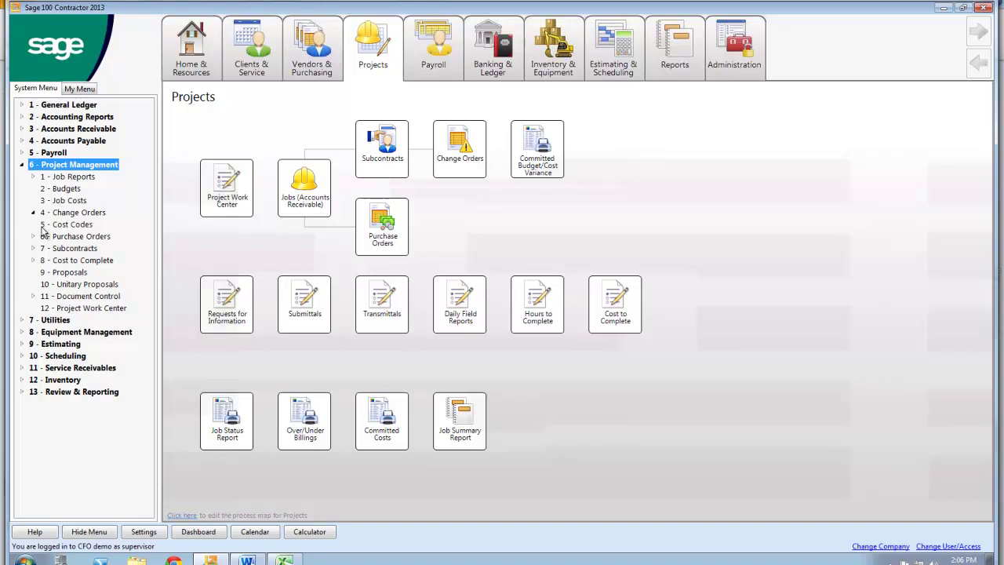
pyautogui.click(33, 177)
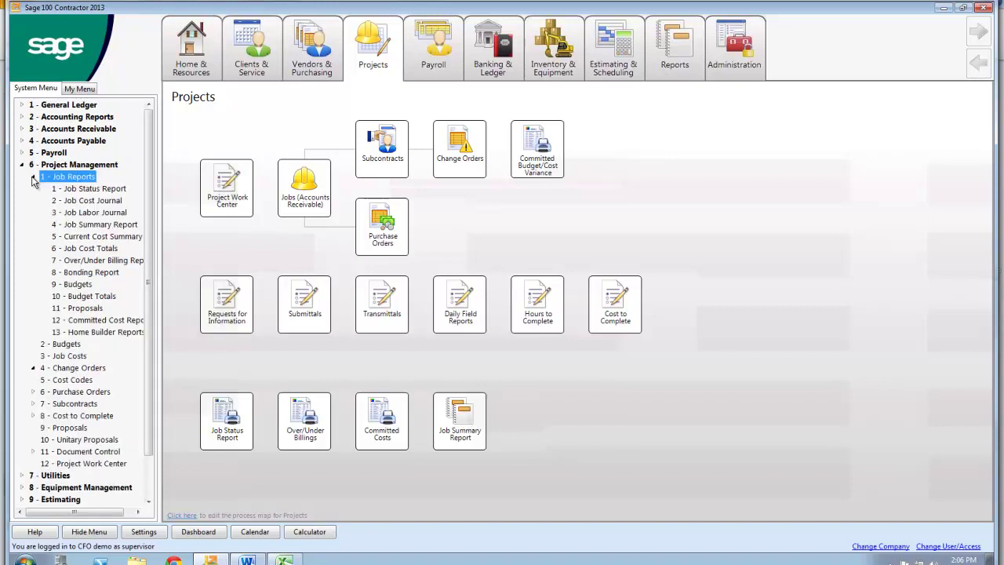
pyautogui.click(89, 320)
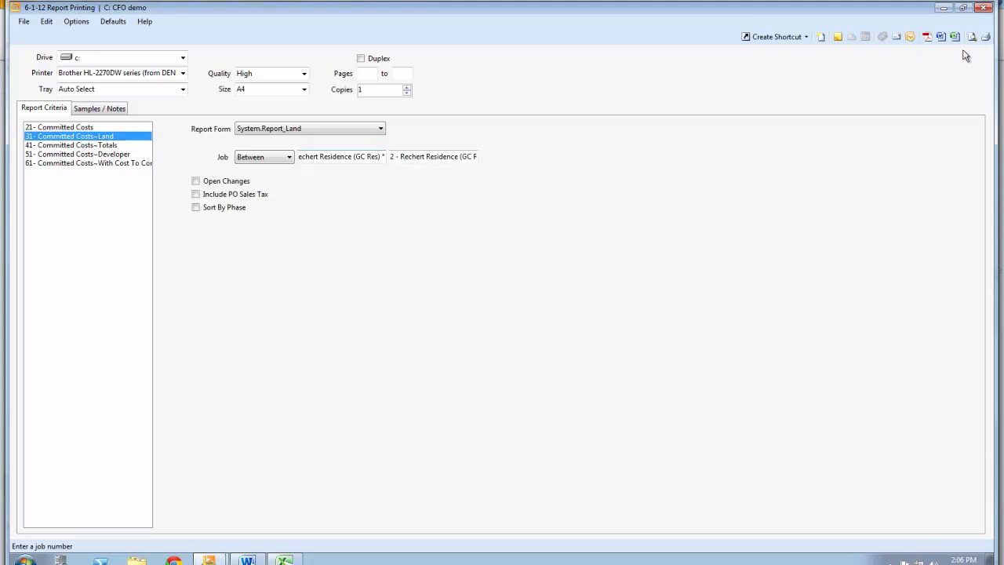
# - Preview the Committed Costs report, drill into the 12,928.58 cost detail, then close both
pyautogui.click(971, 37)
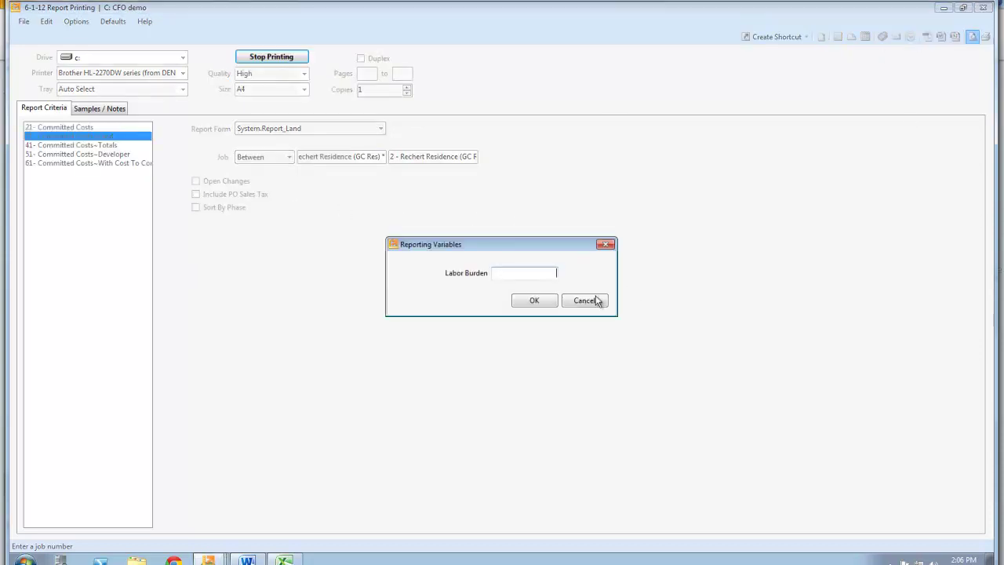
pyautogui.click(535, 300)
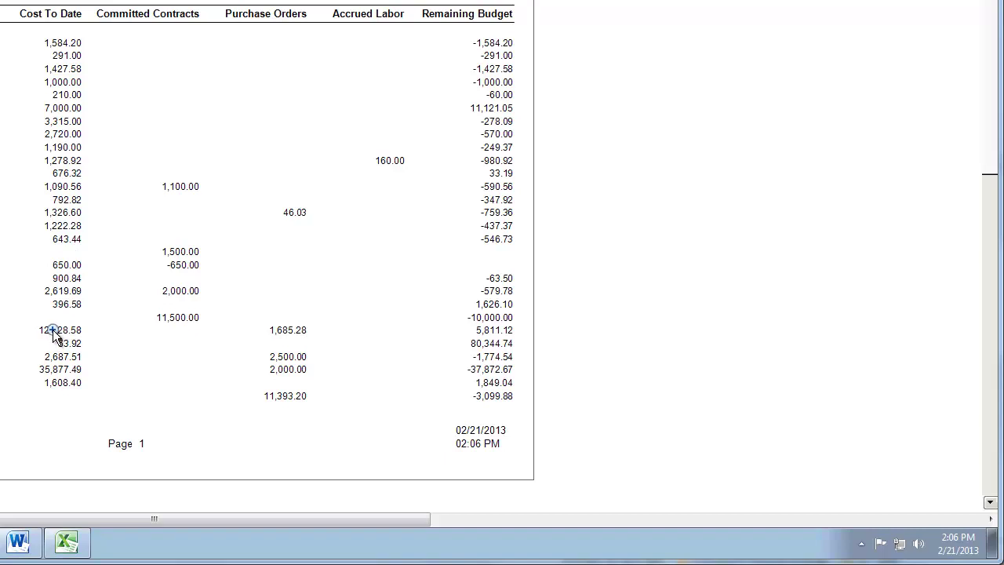
pyautogui.doubleClick(53, 329)
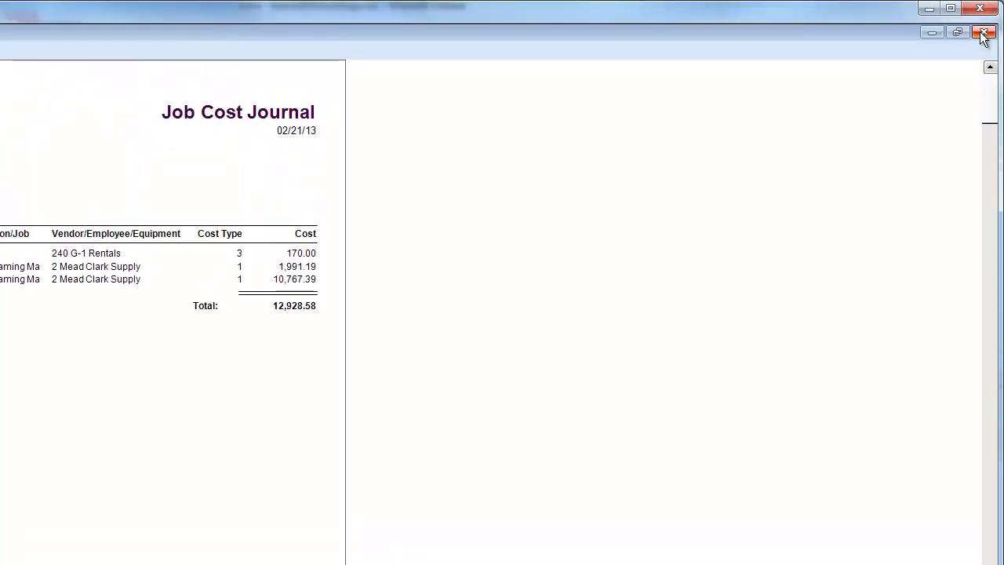
pyautogui.click(984, 31)
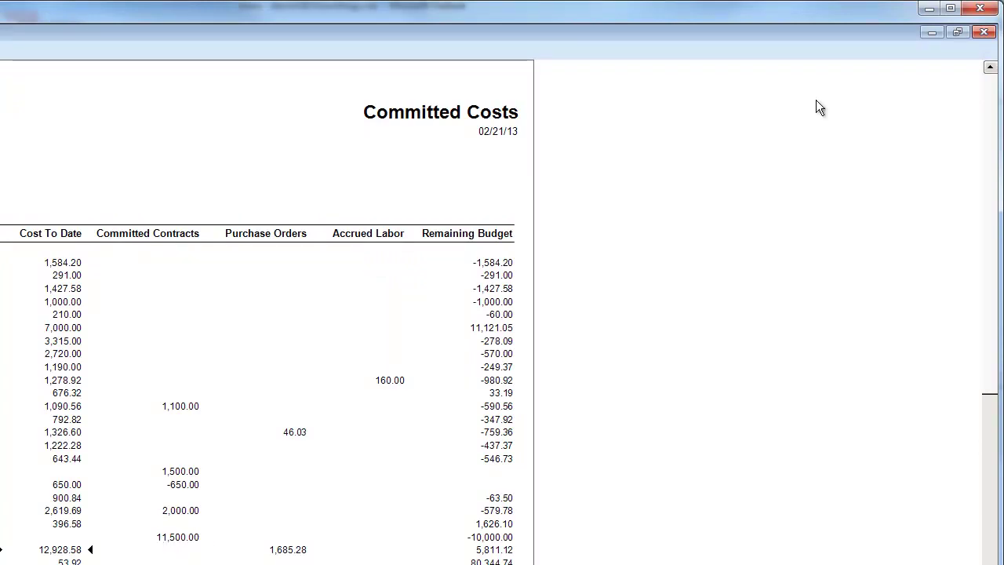
pyautogui.click(977, 34)
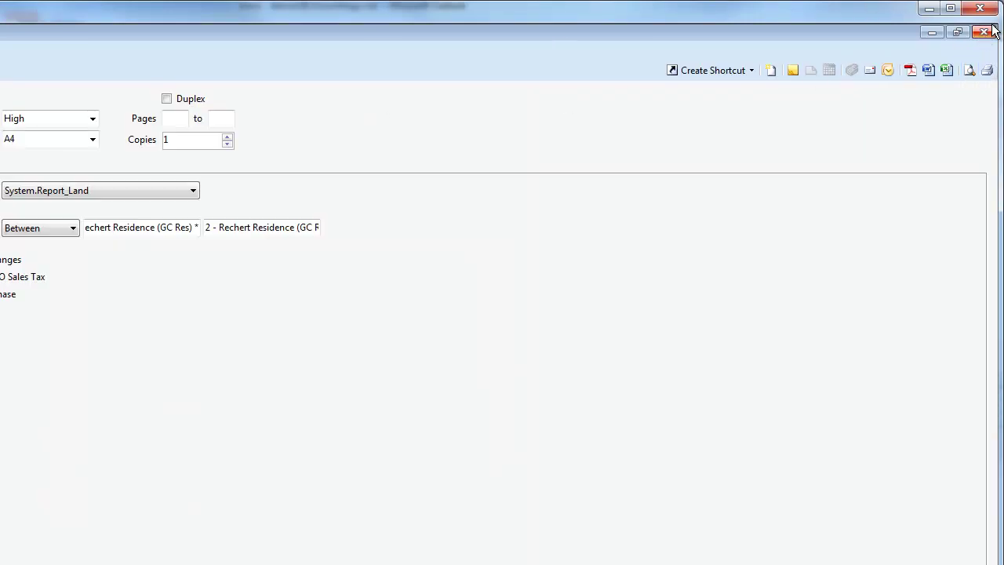
pyautogui.click(984, 32)
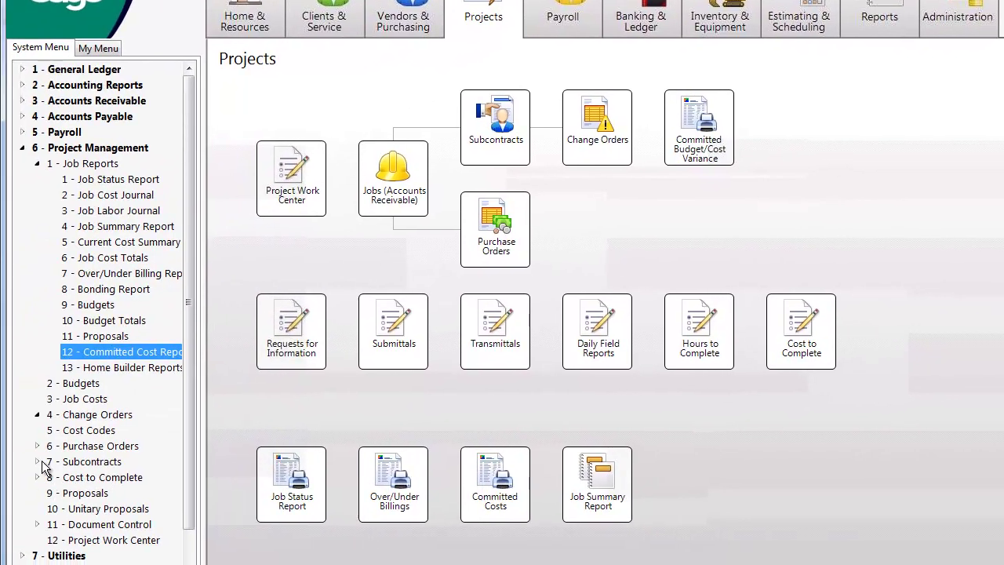
pyautogui.doubleClick(51, 462)
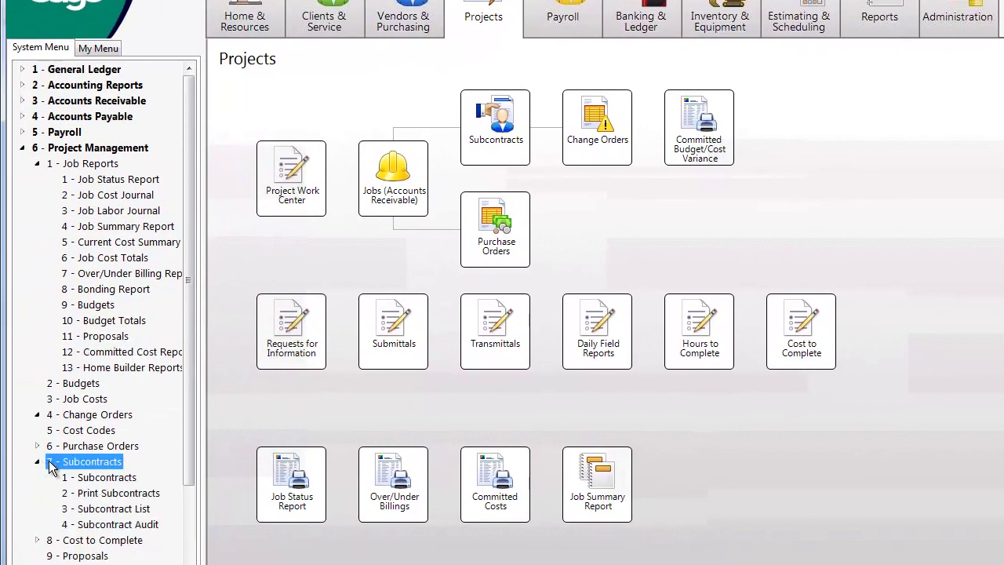
pyautogui.doubleClick(107, 524)
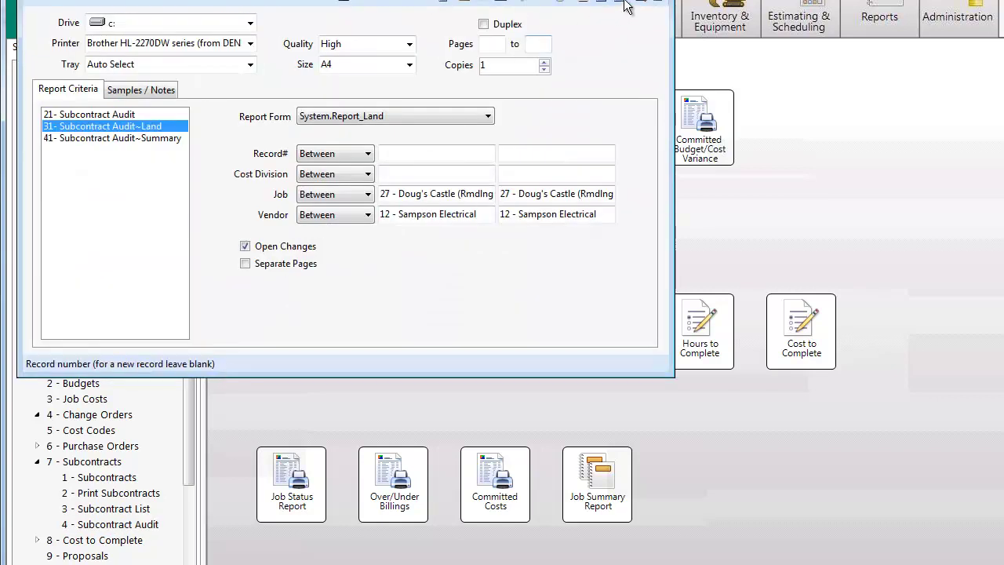
pyautogui.click(639, 4)
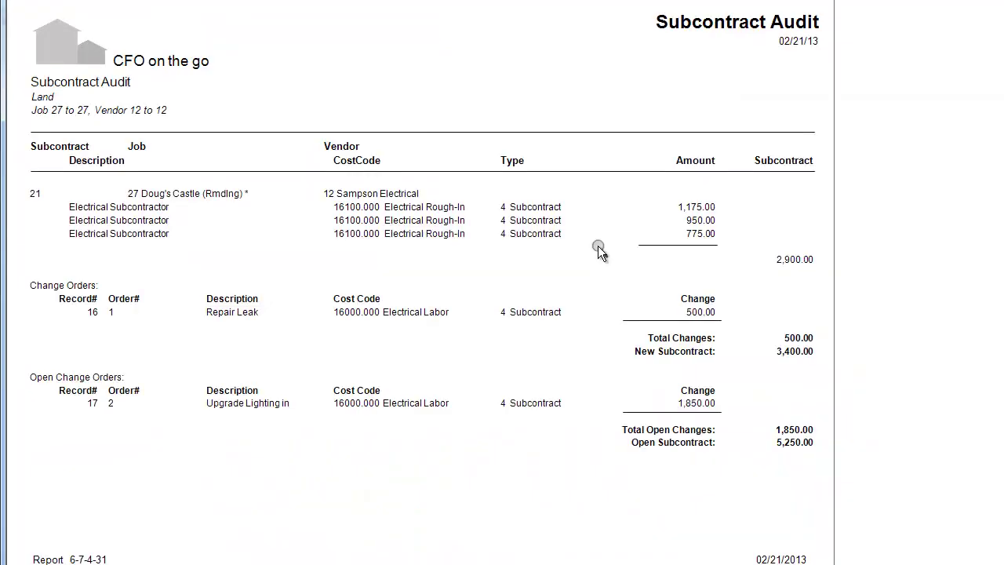
pyautogui.click(735, 24)
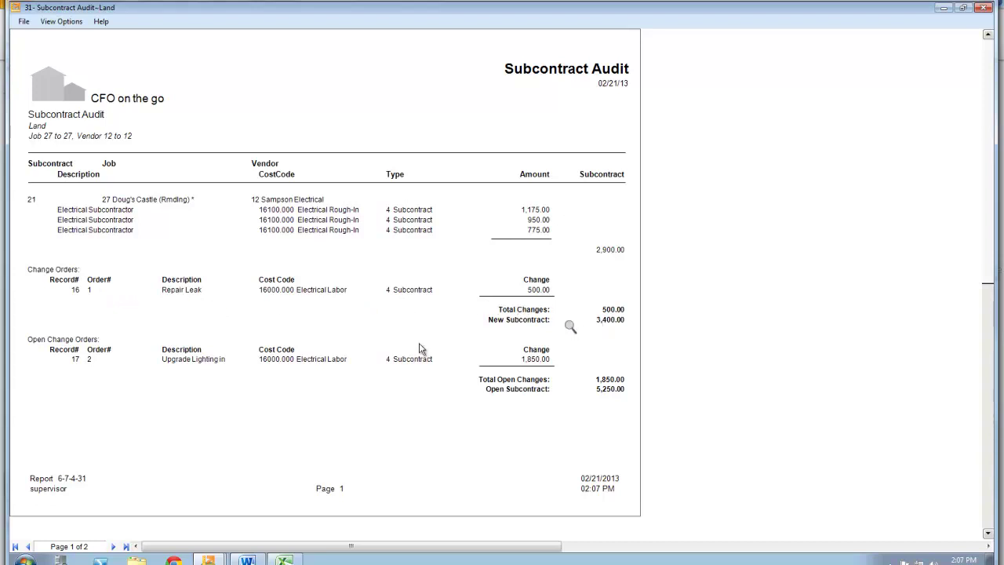
pyautogui.scroll(-3, 118, 357)
pyautogui.scroll(3, 90, 298)
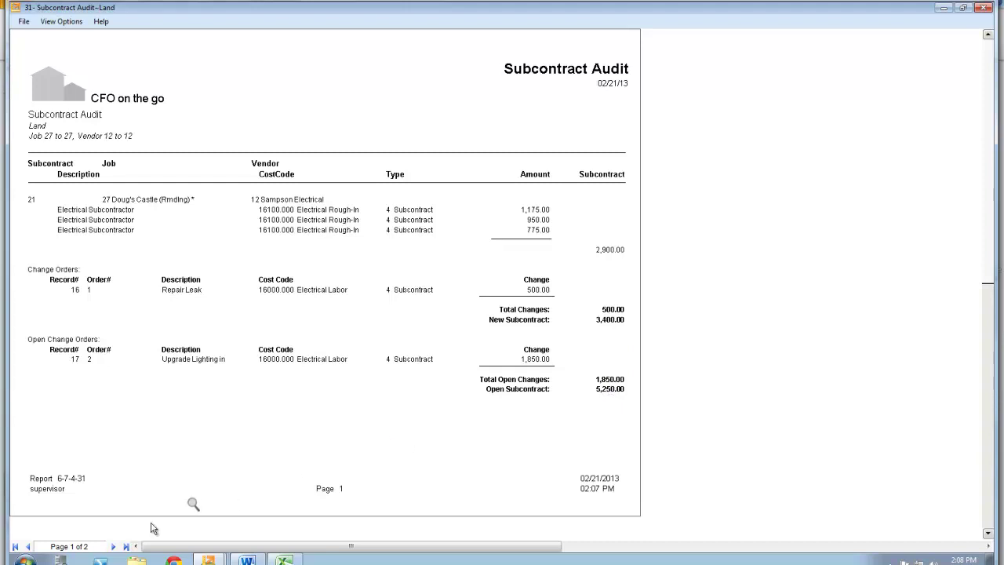
pyautogui.click(113, 547)
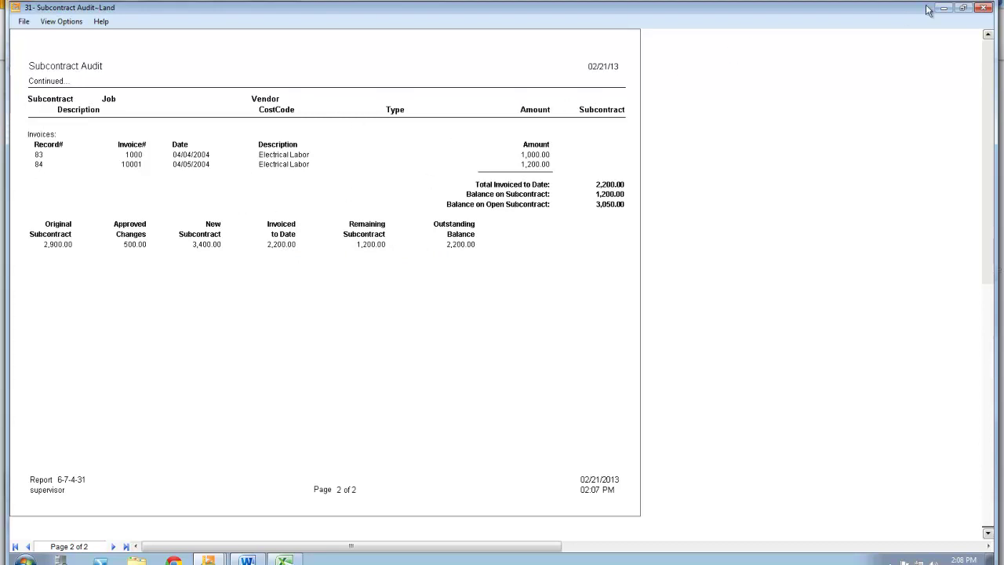
# - Close the previous report, then preview and close the 41-Subcontract Audit~Summary report
pyautogui.click(982, 7)
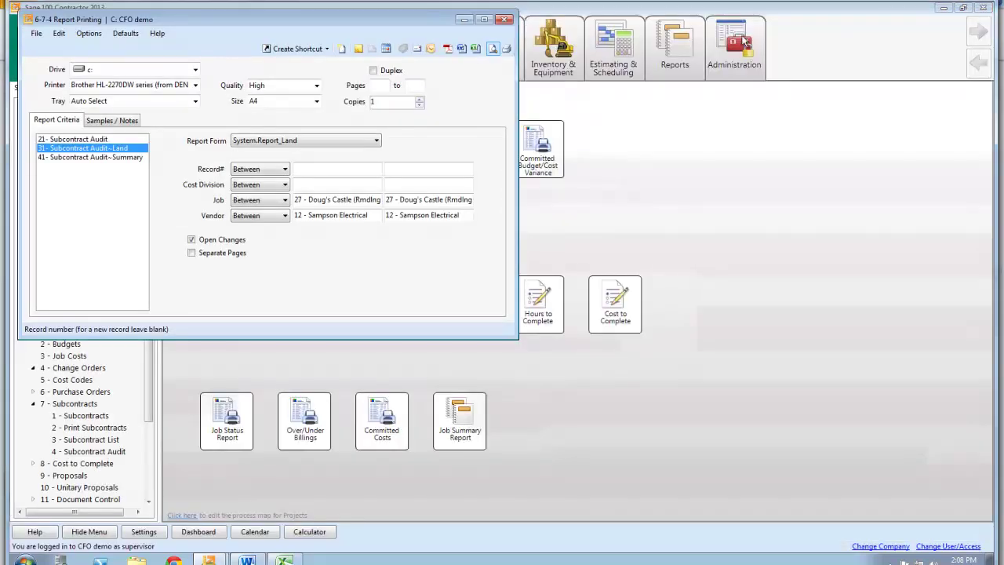
pyautogui.click(504, 22)
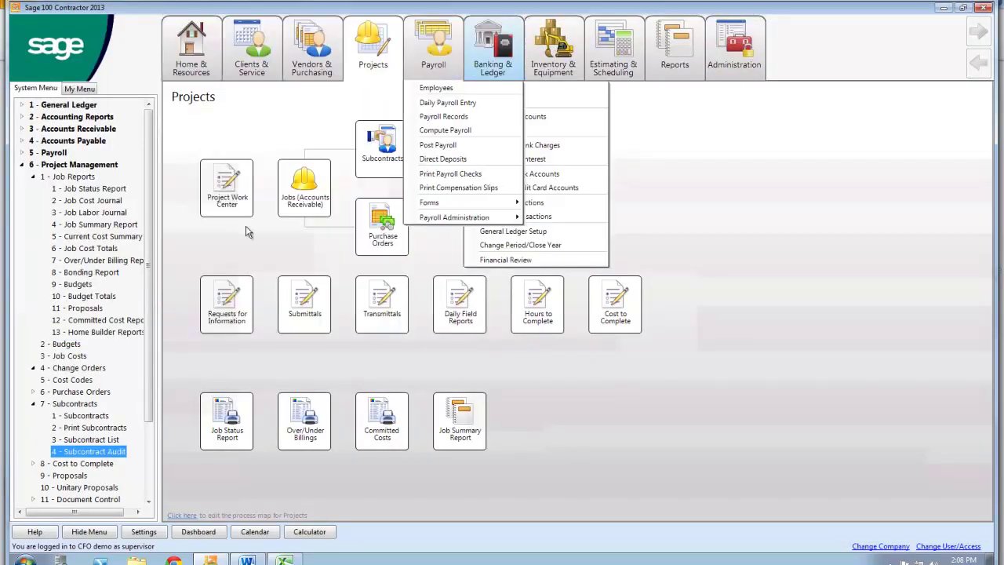
pyautogui.doubleClick(79, 452)
pyautogui.click(86, 158)
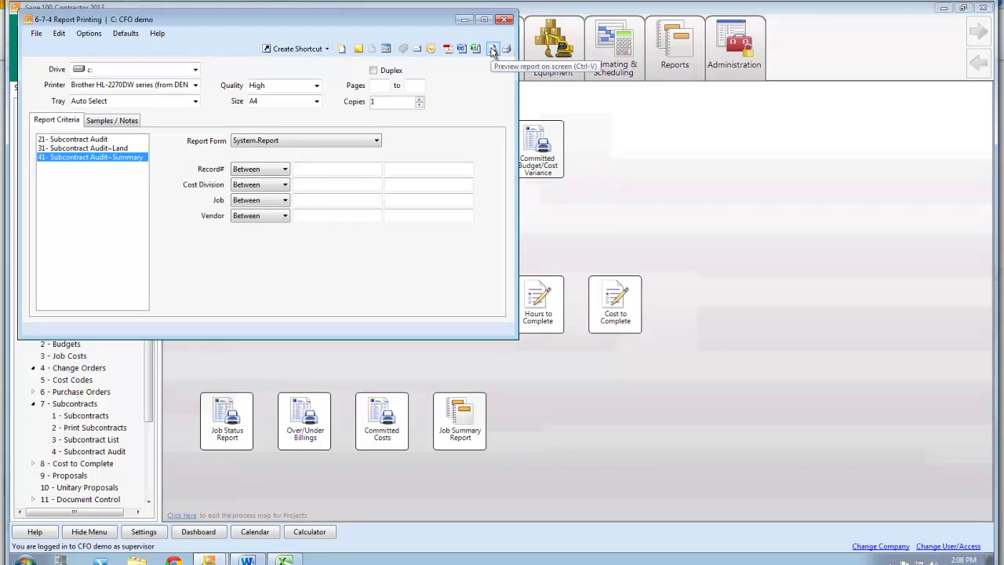
pyautogui.click(492, 49)
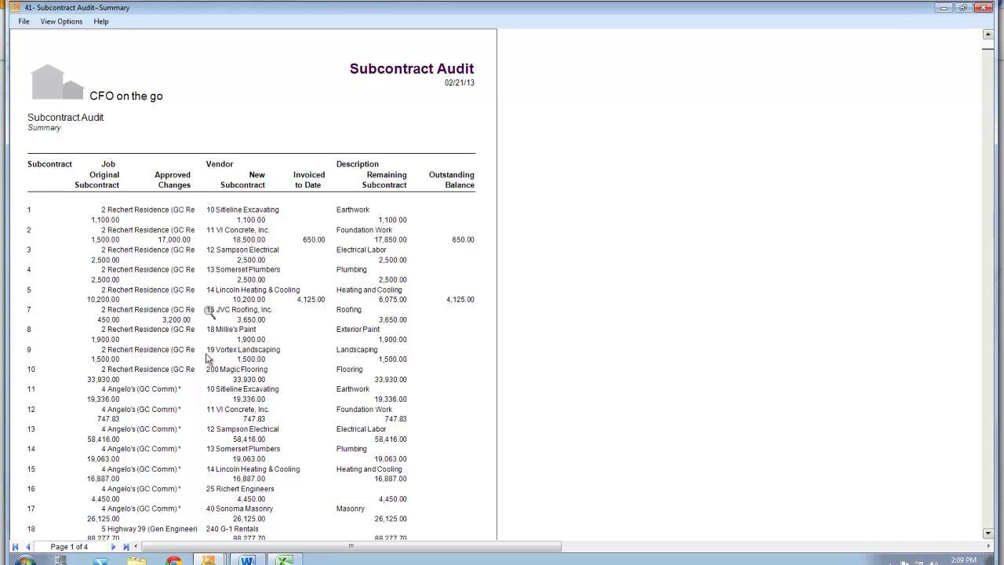
pyautogui.click(984, 9)
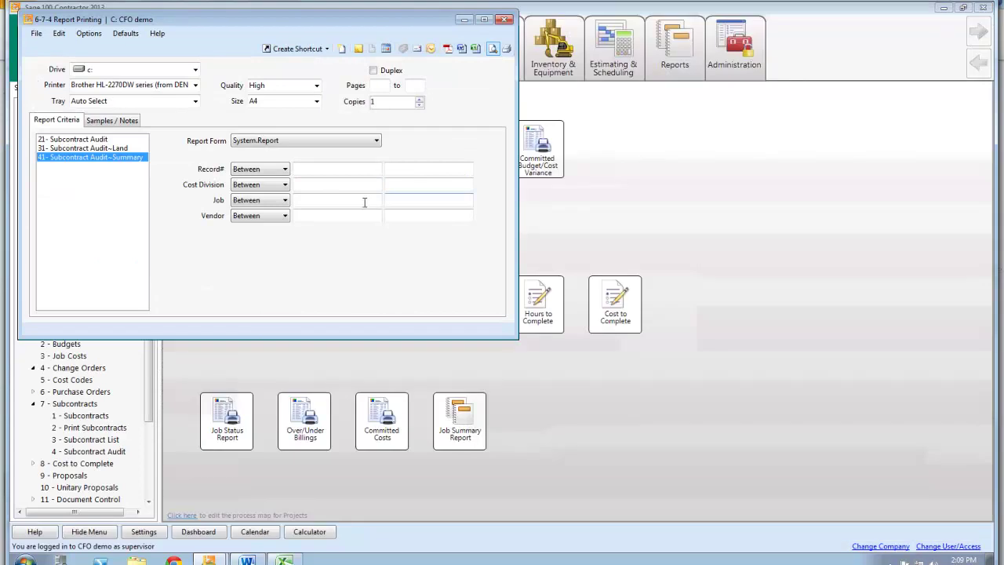
pyautogui.click(505, 21)
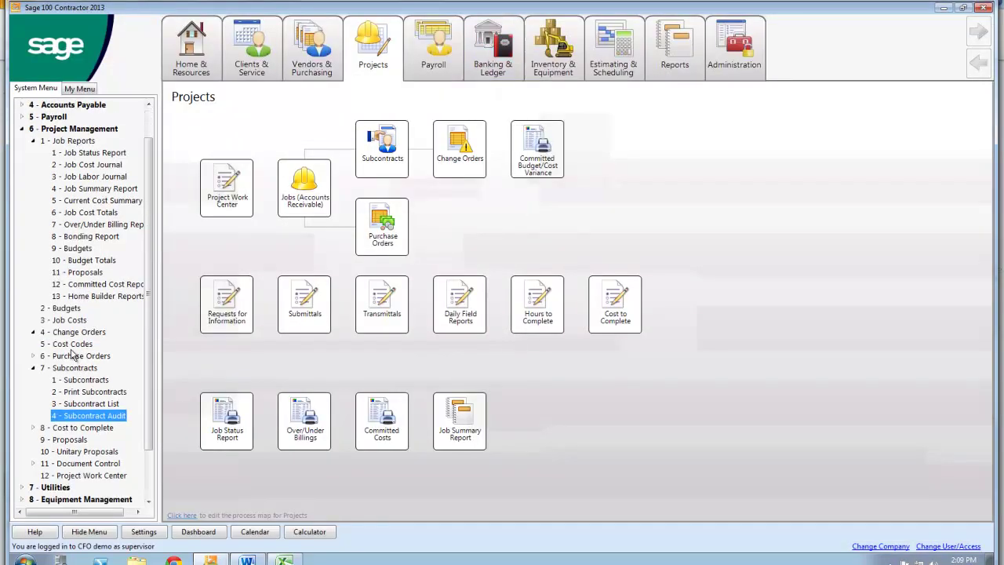
# - Open the 1-Change Orders entry form and load change order record 17
pyautogui.click(33, 333)
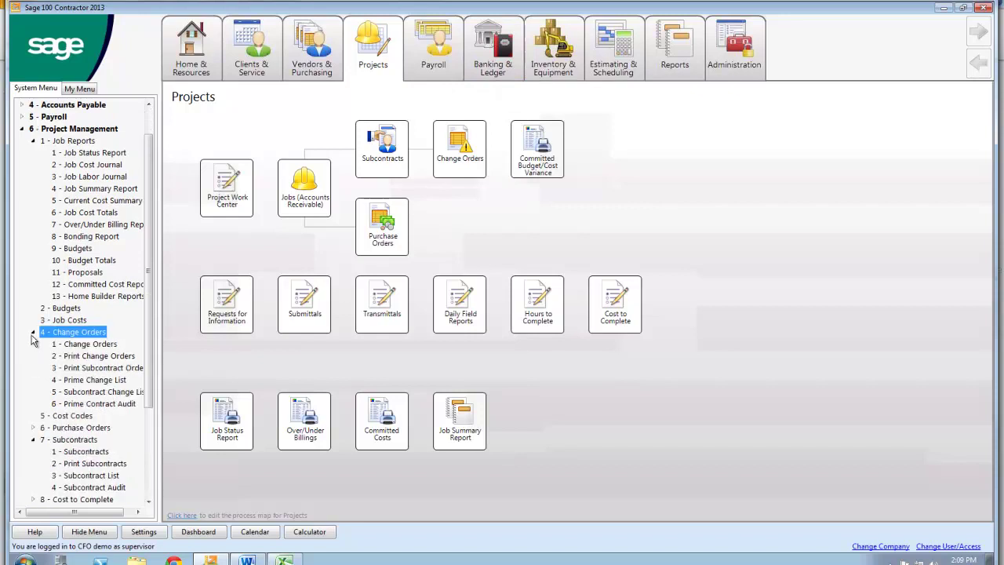
pyautogui.click(86, 345)
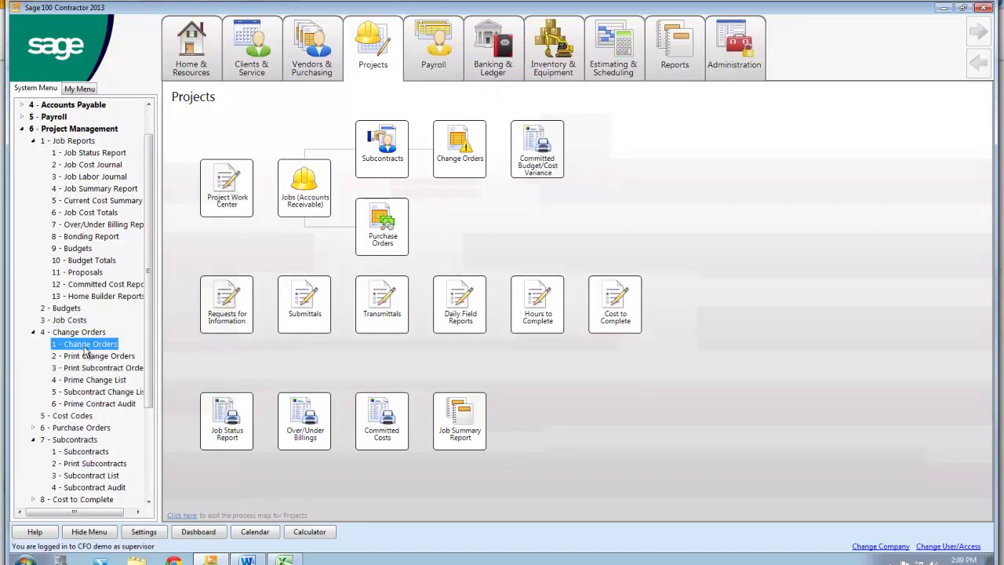
pyautogui.doubleClick(84, 345)
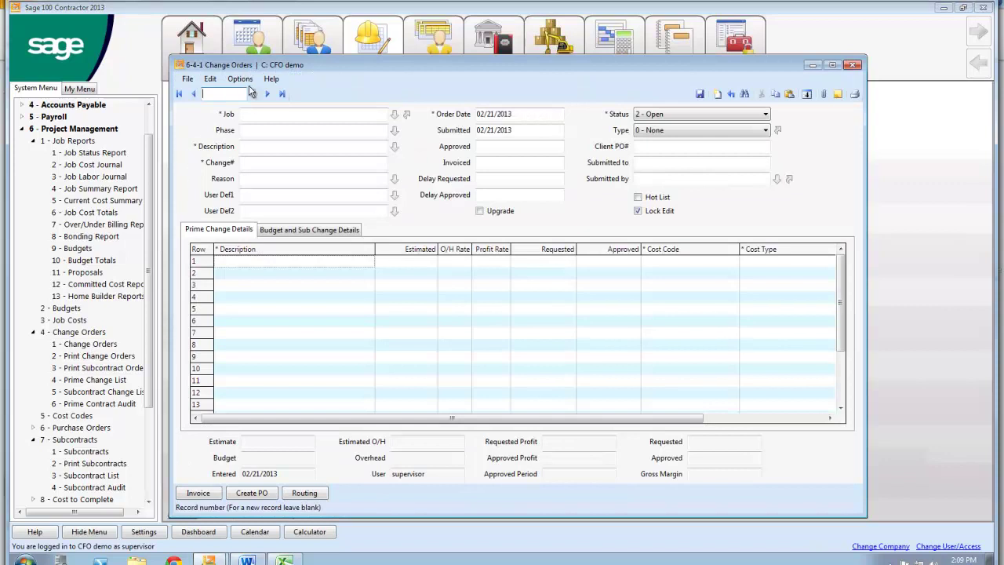
pyautogui.write('17')
pyautogui.press('Return')
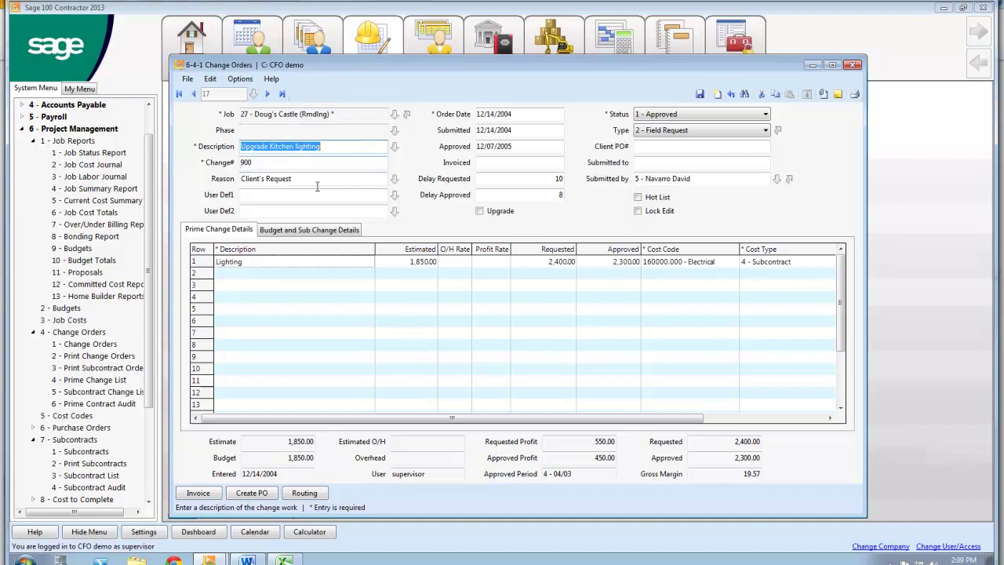
# - Check the Status and Type lists, keeping Approved and Field Request
pyautogui.click(645, 115)
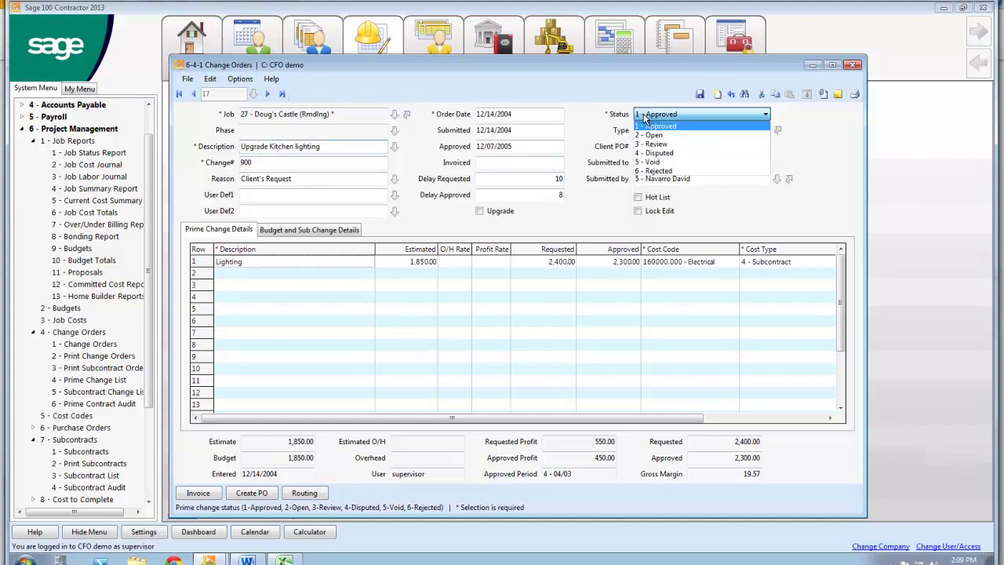
pyautogui.click(656, 116)
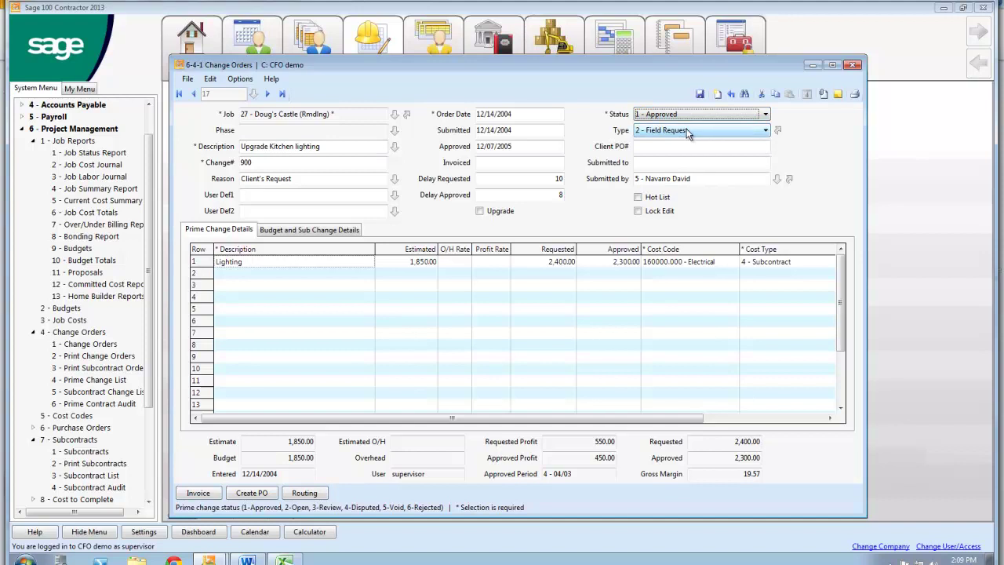
pyautogui.click(687, 131)
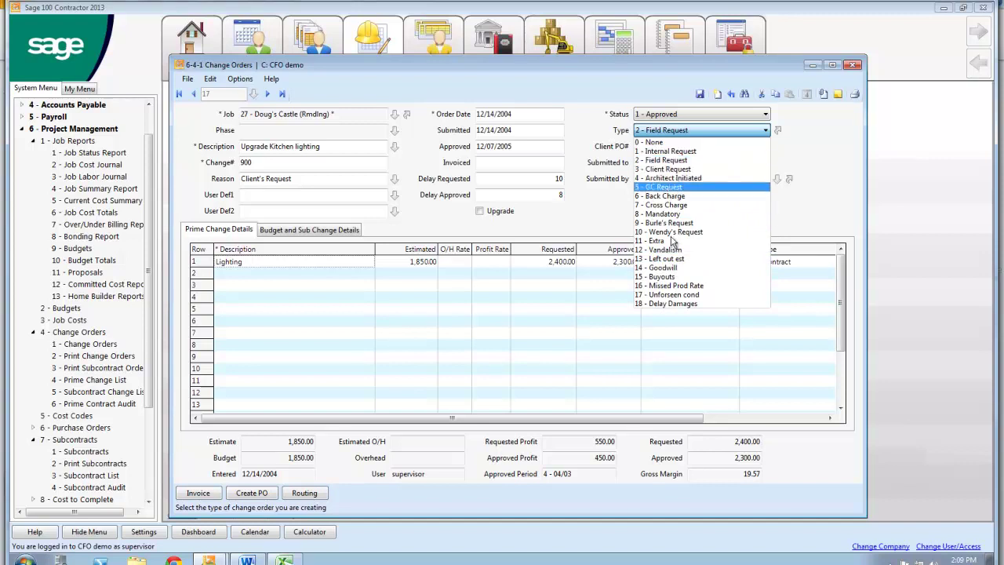
pyautogui.click(777, 133)
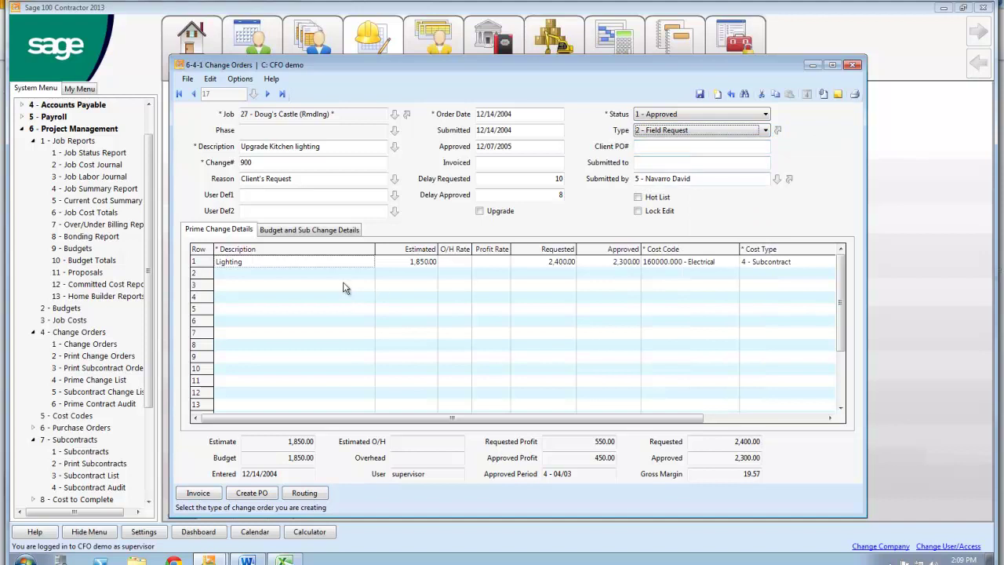
# - Review the Lighting line's budget, subcontract, requested, approved and cost code details on both tabs
pyautogui.click(306, 230)
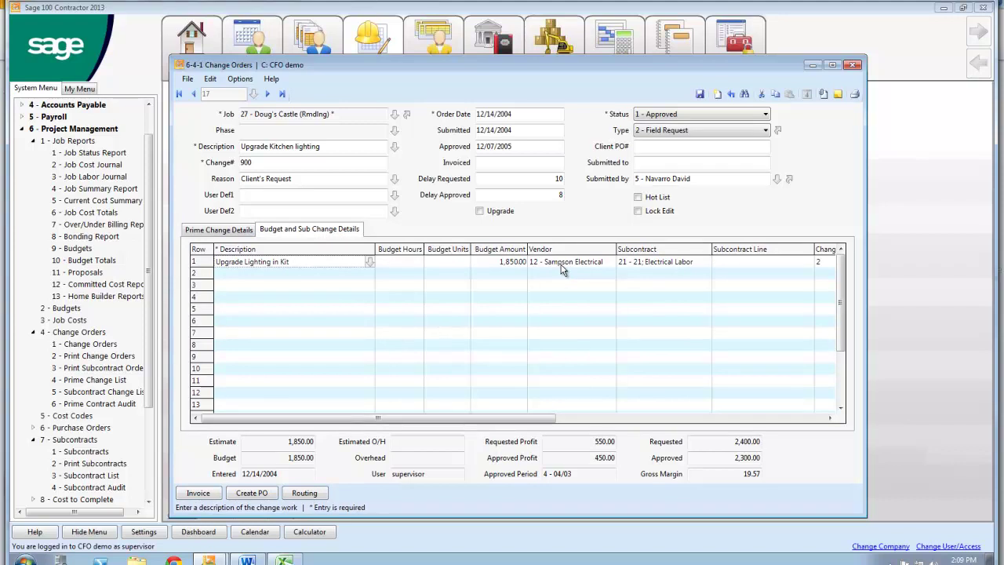
pyautogui.click(503, 263)
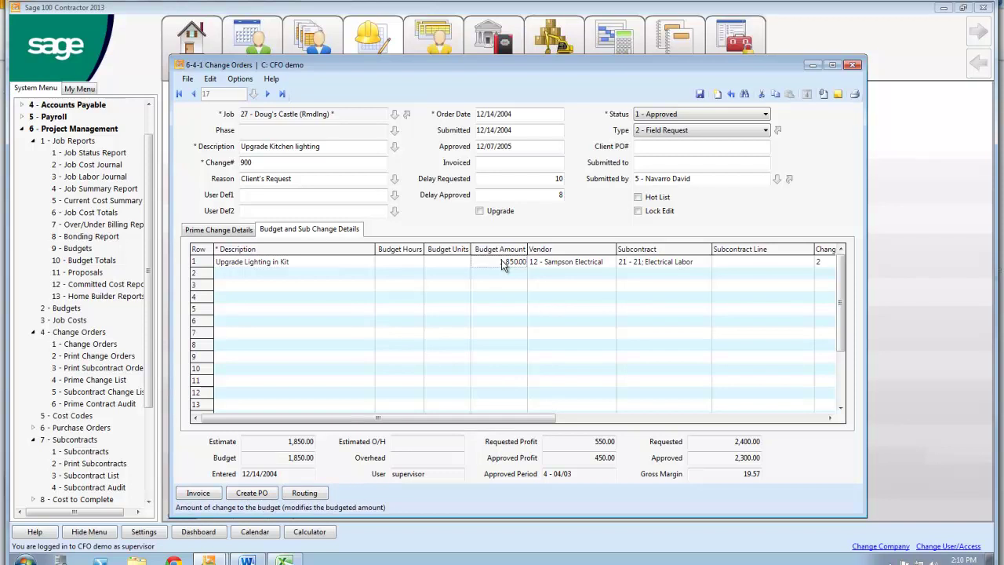
pyautogui.click(633, 267)
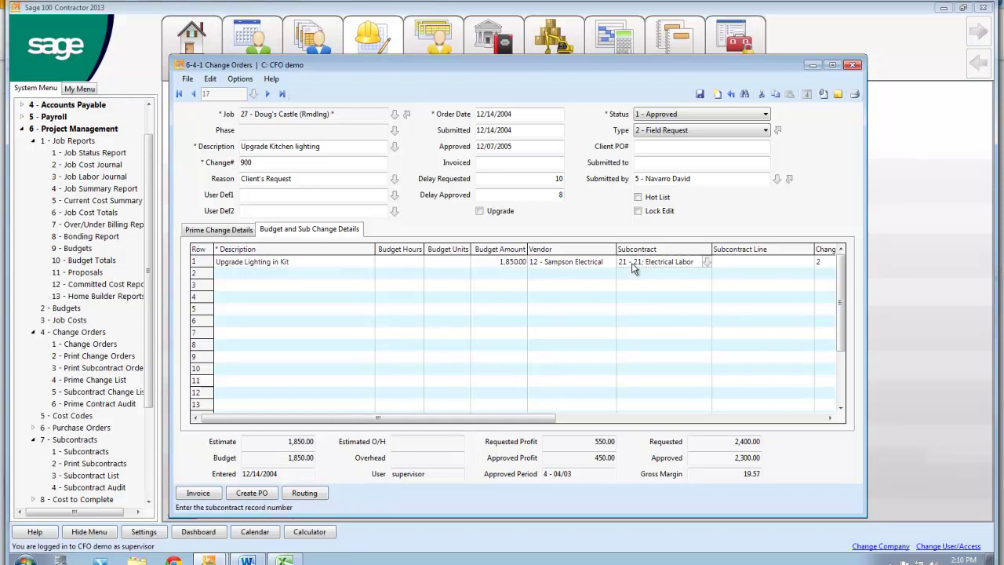
pyautogui.click(820, 264)
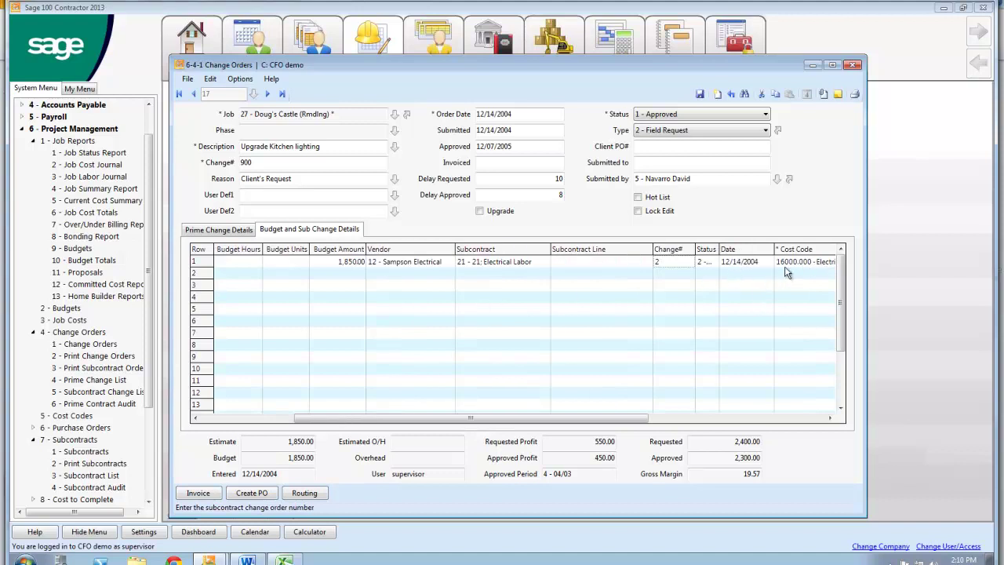
pyautogui.click(234, 230)
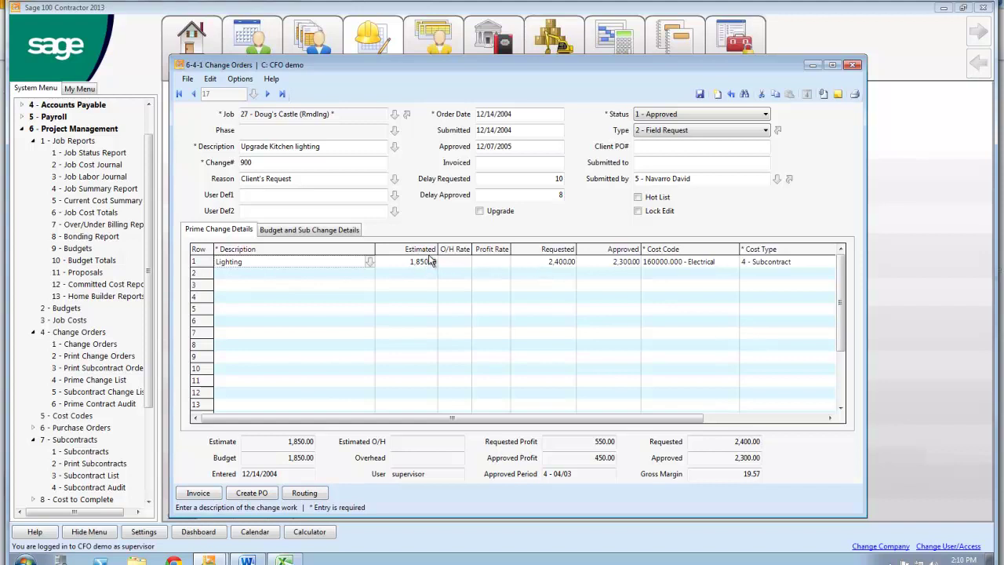
pyautogui.click(562, 263)
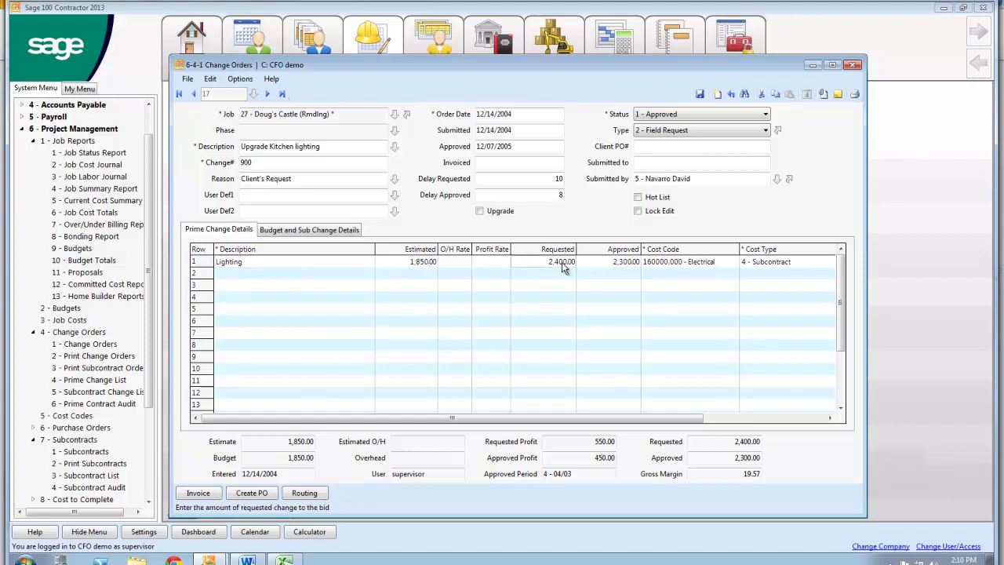
pyautogui.click(616, 269)
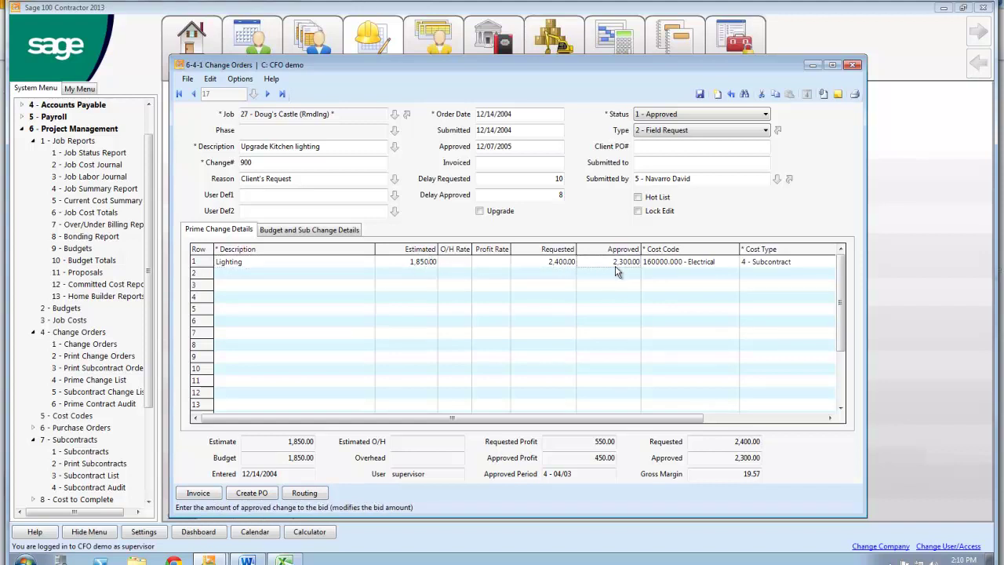
pyautogui.click(671, 267)
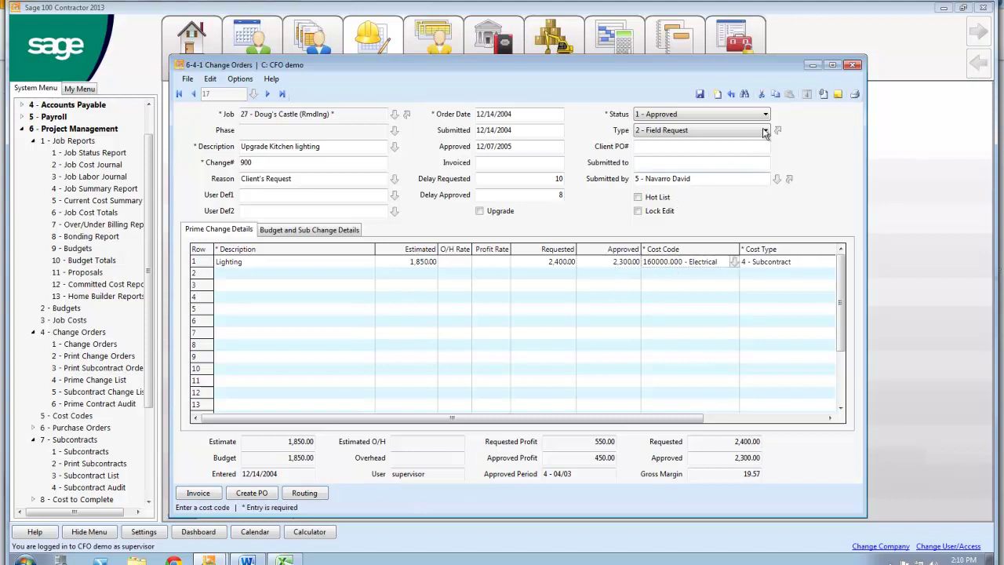
pyautogui.click(824, 96)
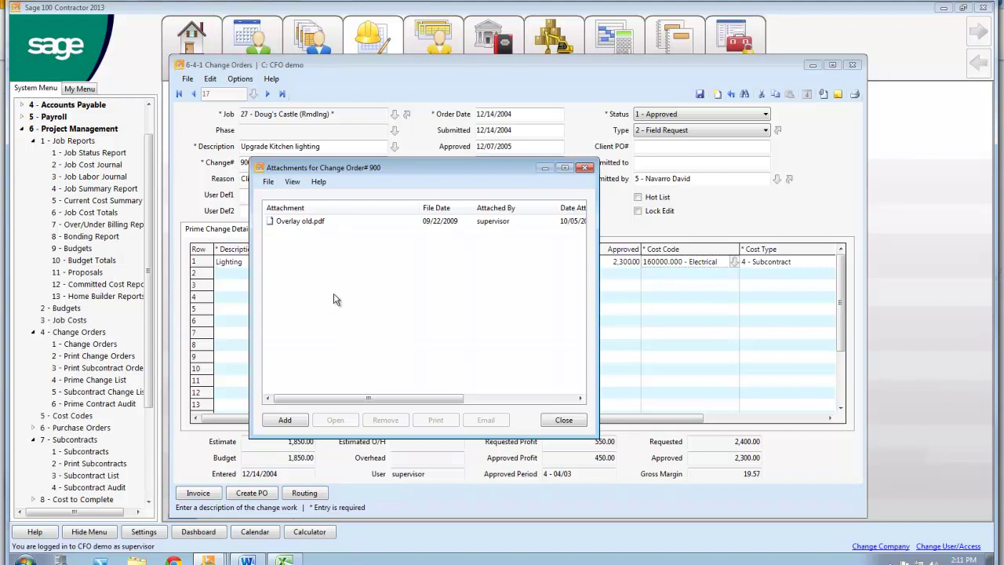
# - Preview the Prime Change Order–Approved with Notes report for this change order, then close it
pyautogui.click(552, 421)
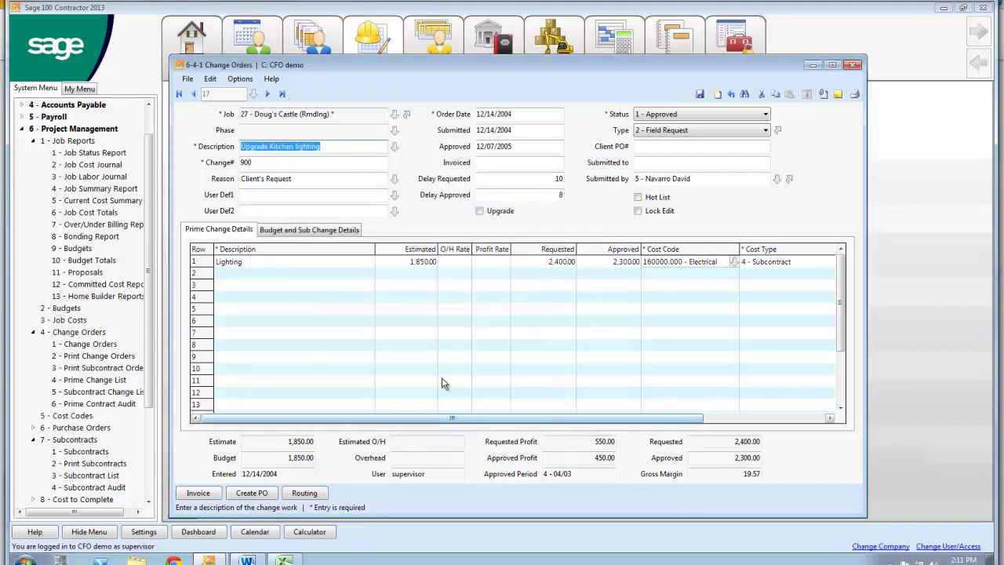
pyautogui.click(855, 93)
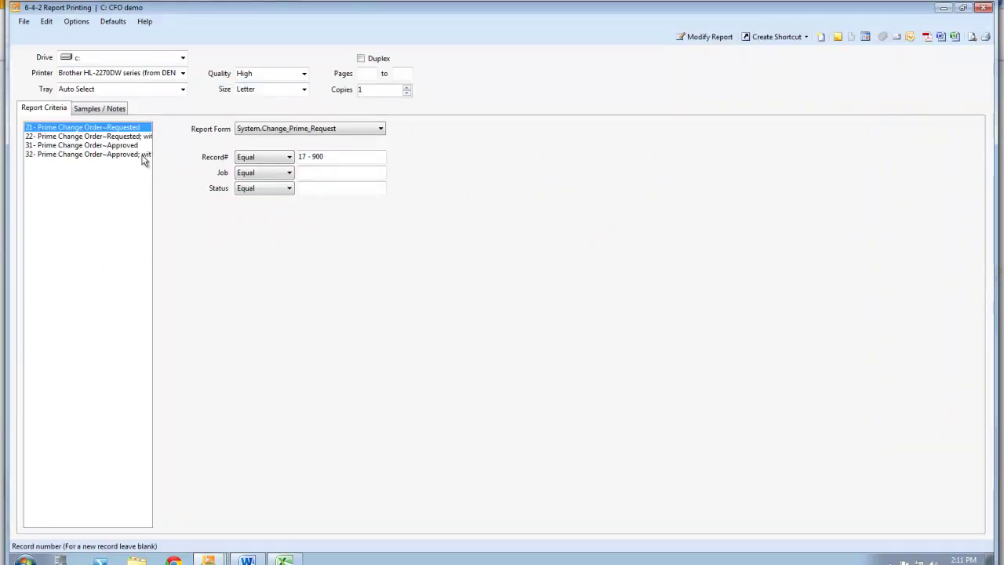
pyautogui.click(139, 155)
pyautogui.click(972, 36)
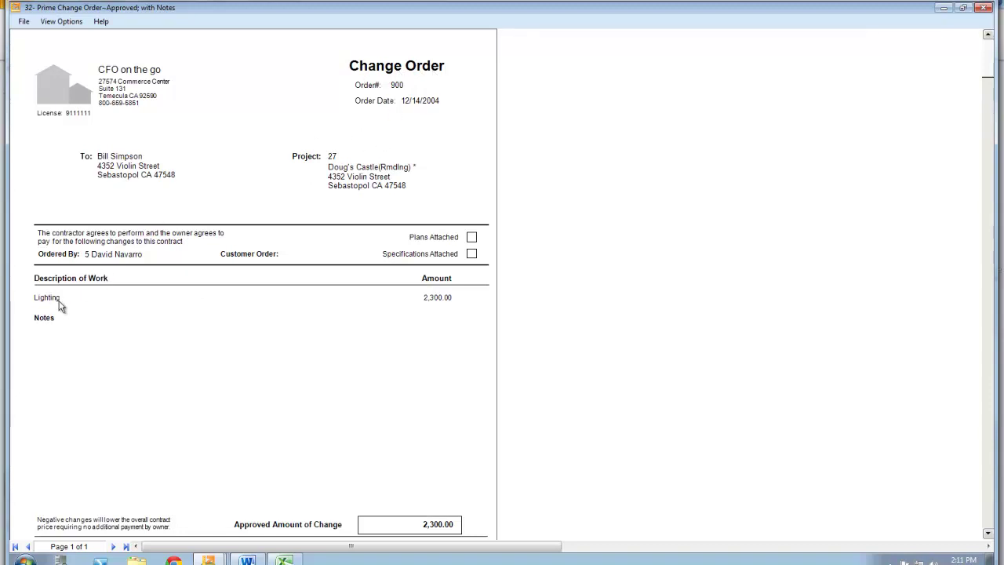
pyautogui.scroll(-1, 227, 383)
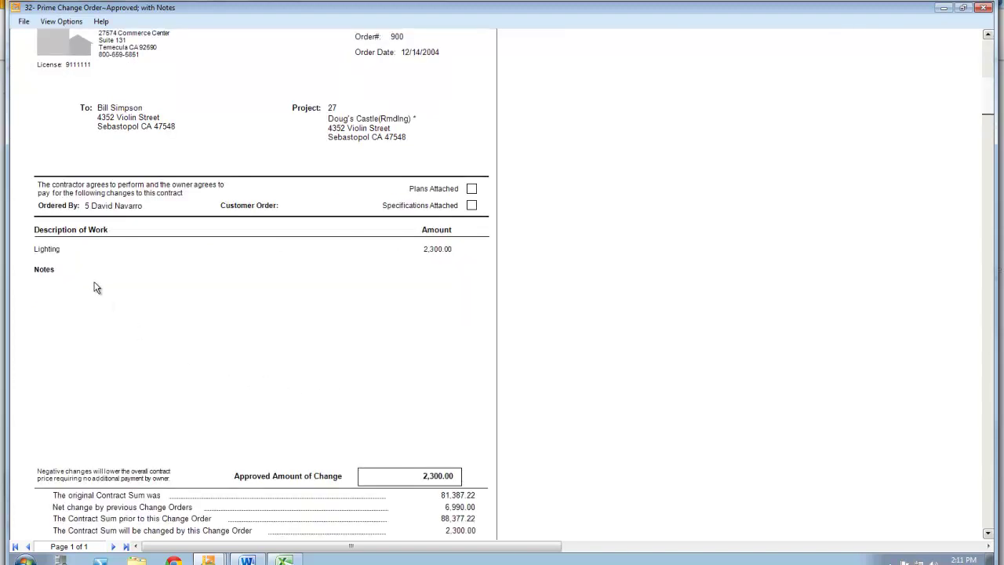
pyautogui.scroll(-1, 309, 382)
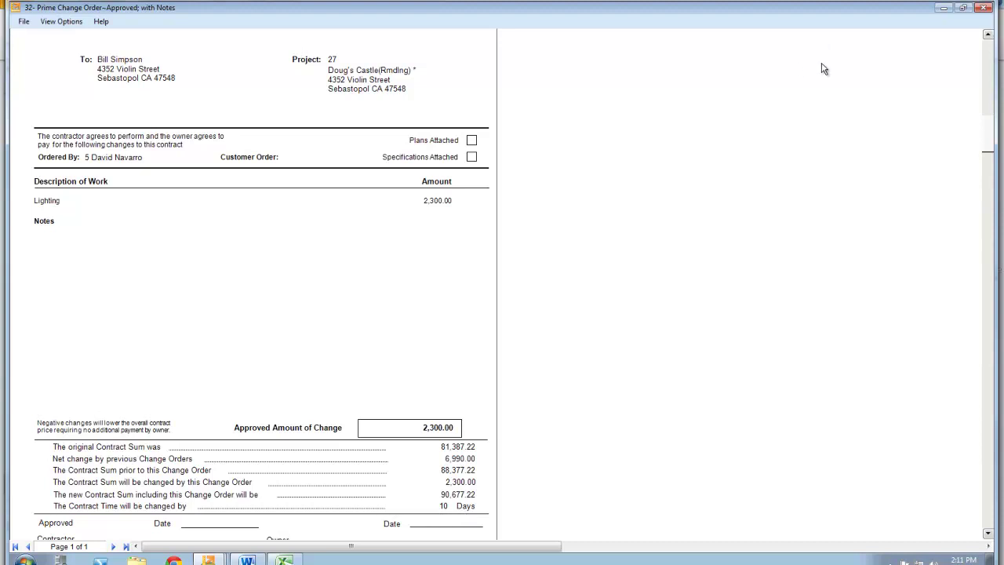
pyautogui.click(982, 8)
# - Close the change order windows and load schedule 4 for Angelo's (GC Comm)
pyautogui.click(982, 9)
pyautogui.click(855, 65)
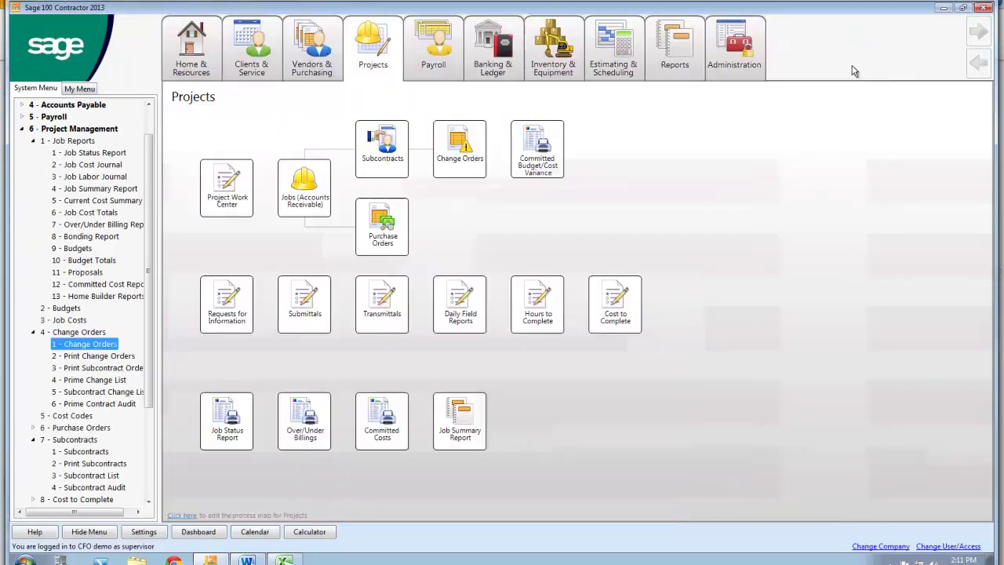
pyautogui.click(33, 332)
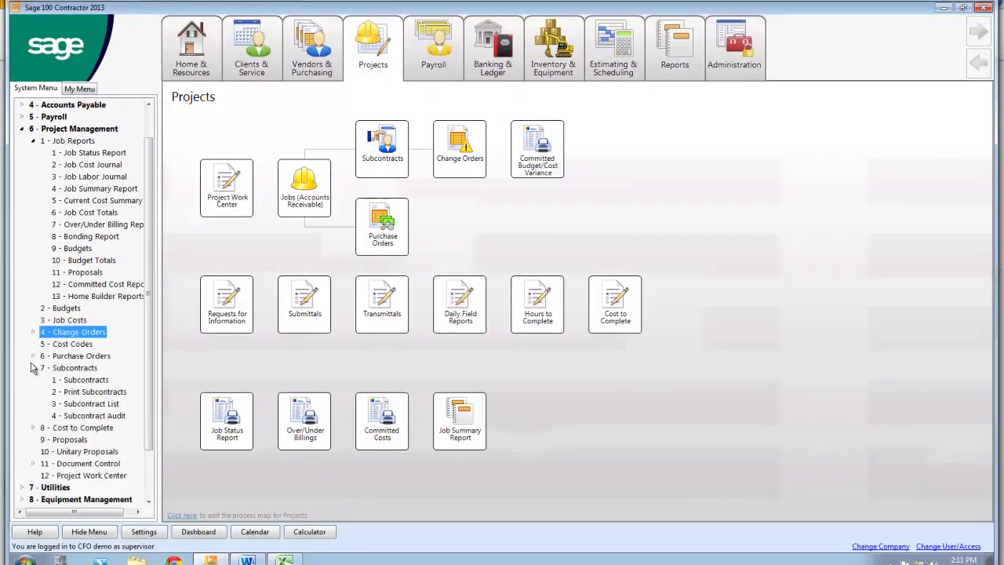
pyautogui.click(33, 367)
pyautogui.scroll(1, 33, 454)
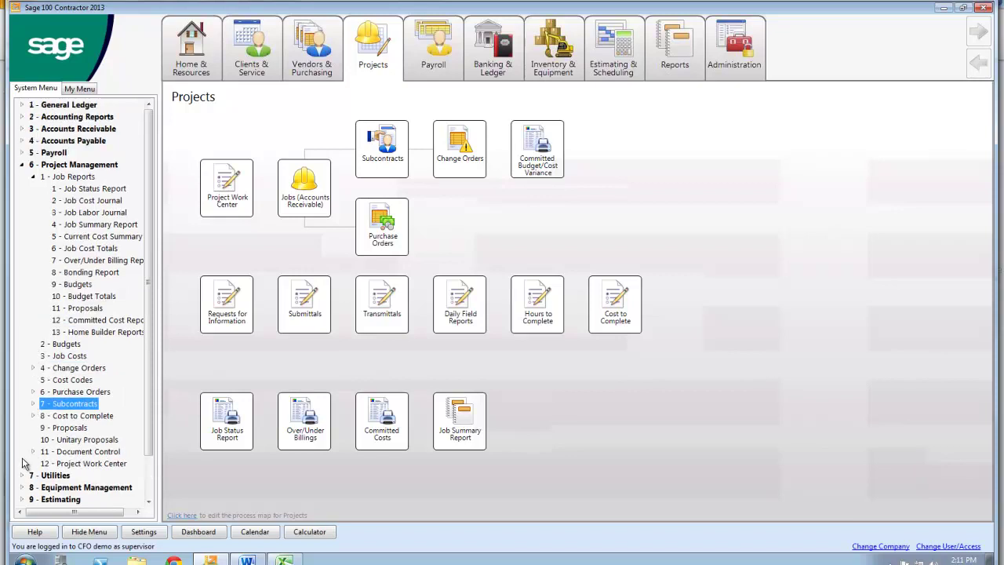
pyautogui.scroll(-2, 32, 463)
pyautogui.click(33, 464)
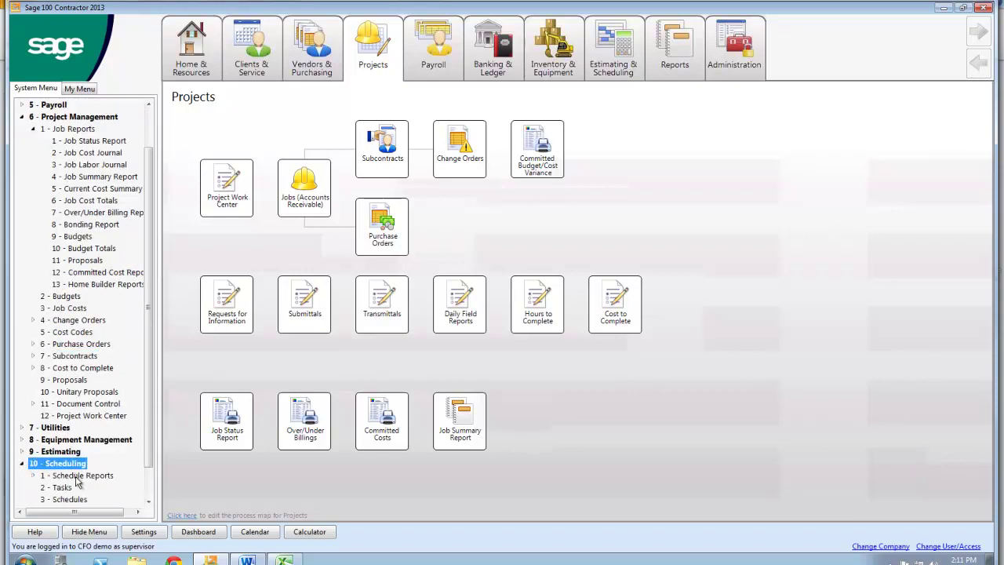
pyautogui.click(71, 499)
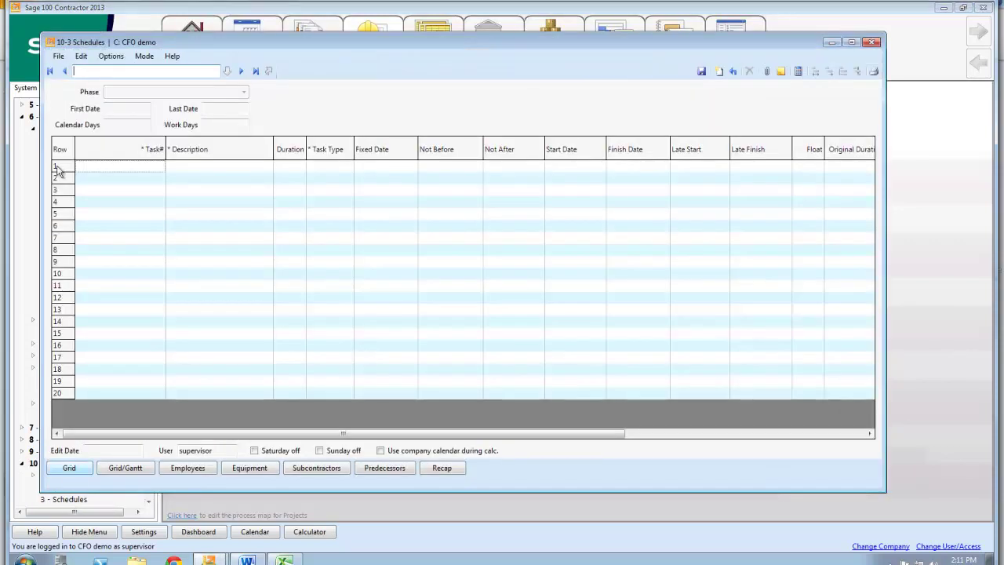
pyautogui.click(67, 71)
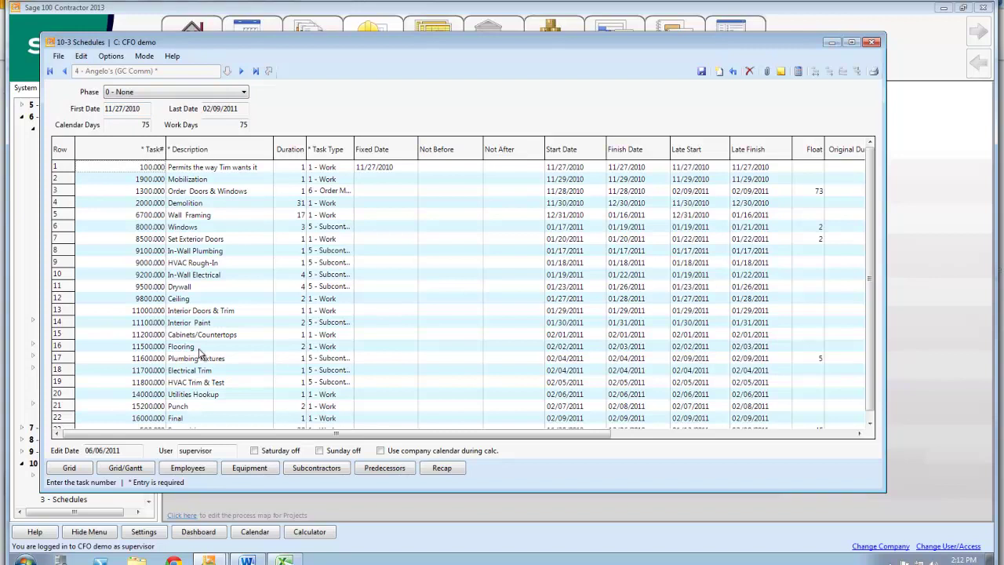
# - Select the Duration and Task Type columns, then show the Gantt chart
pyautogui.click(298, 151)
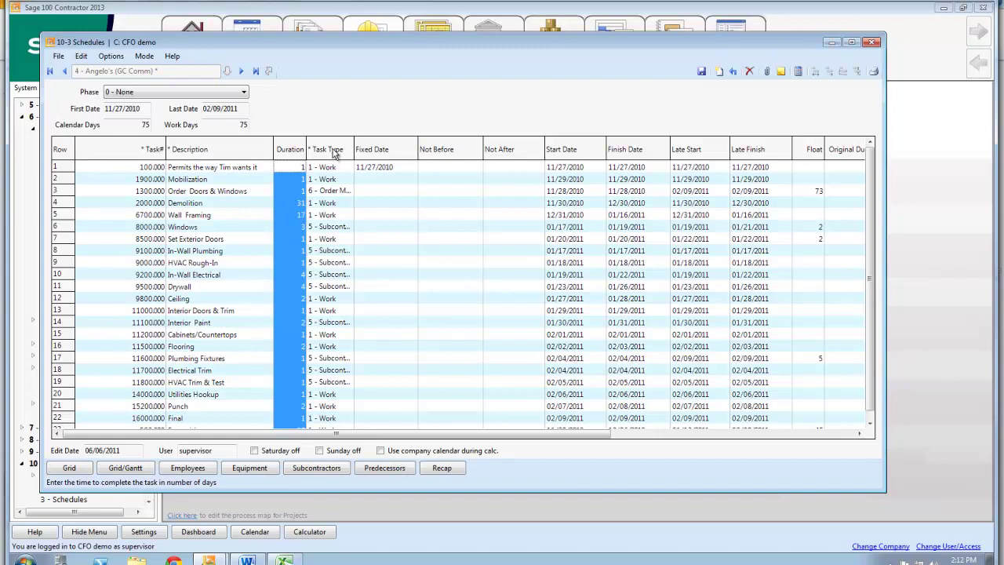
pyautogui.click(336, 151)
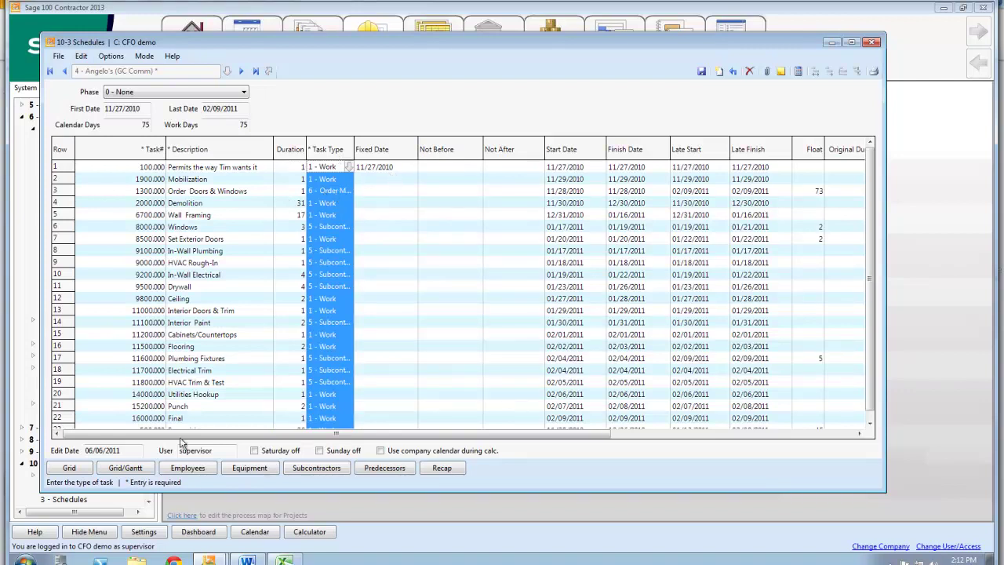
pyautogui.click(125, 468)
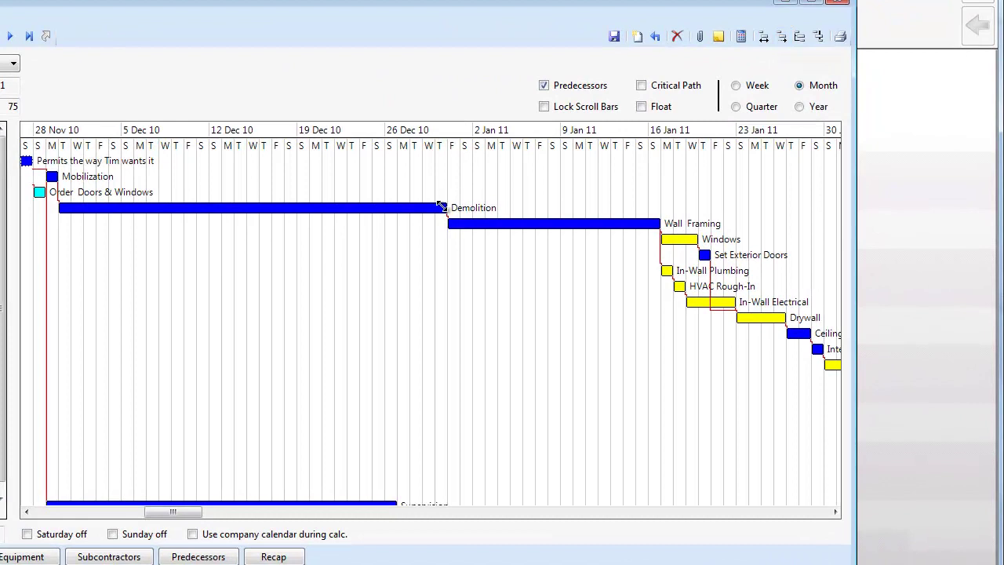
# - Stretch the Demolition bar so the schedule ends 02/14/2011 after 80 days
pyautogui.moveTo(444, 207); pyautogui.dragTo(513, 210)
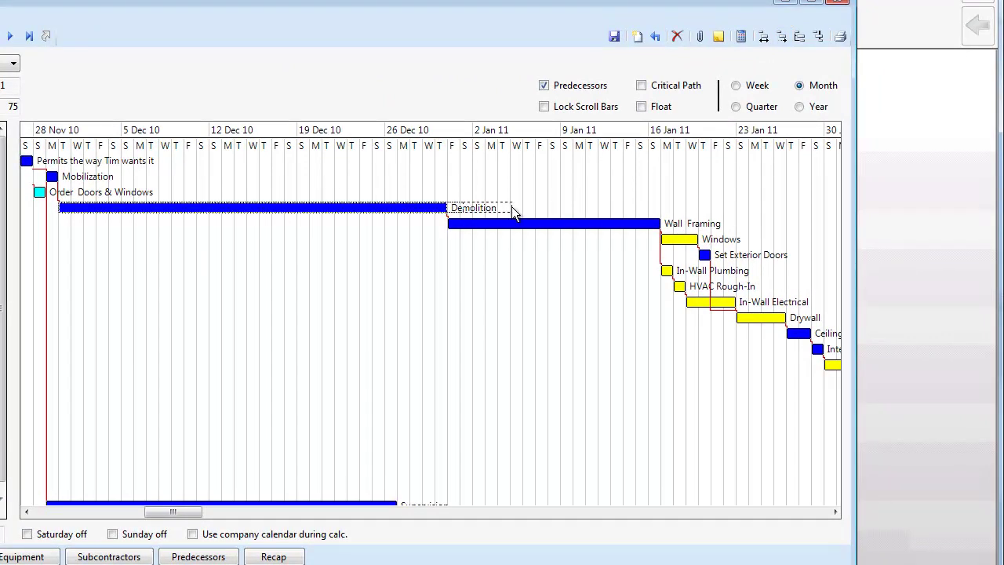
pyautogui.moveTo(511, 206); pyautogui.dragTo(510, 207)
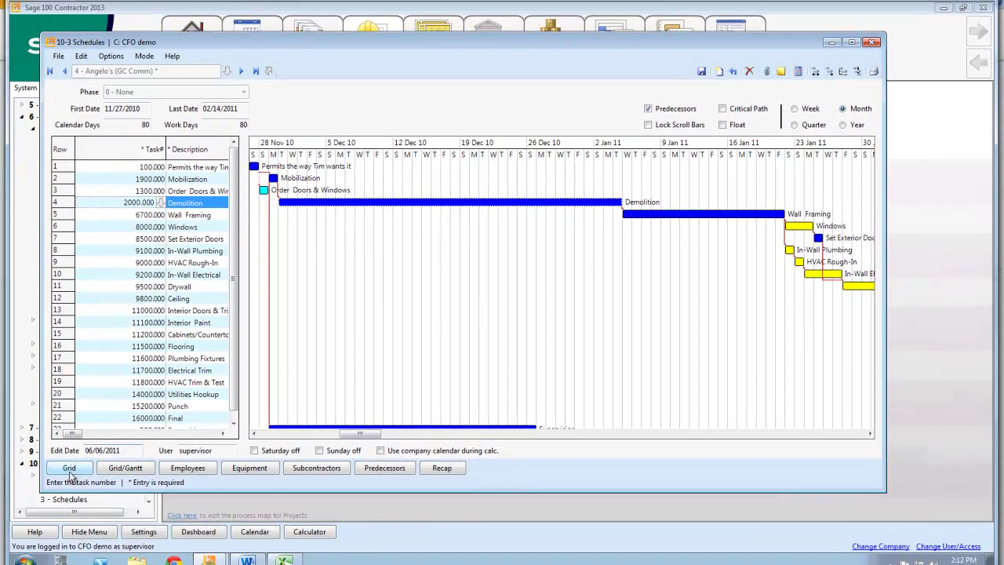
# - Check the Drywall and In-Wall Electrical subcontractors, then close the Schedules window
pyautogui.click(69, 468)
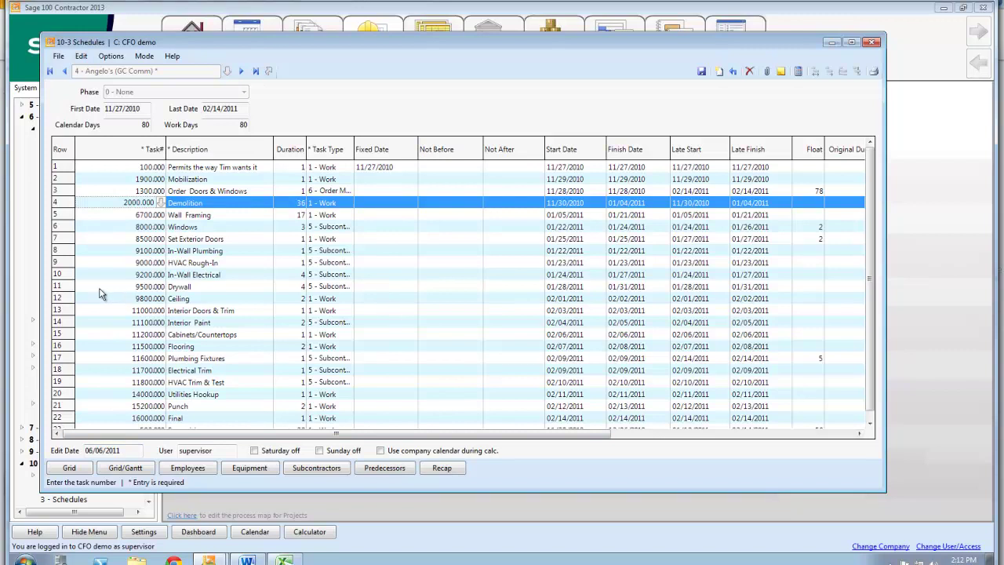
pyautogui.click(70, 288)
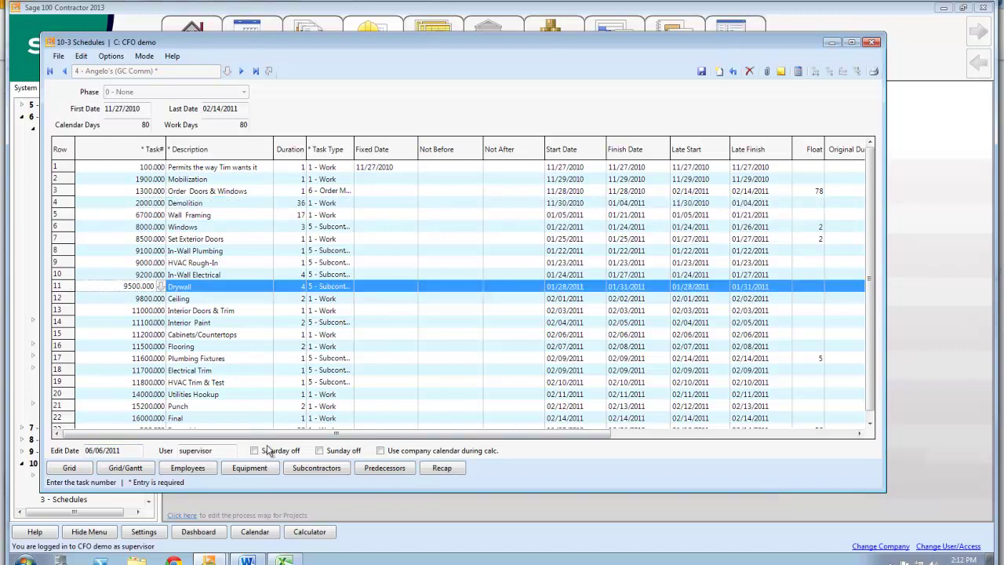
pyautogui.click(314, 468)
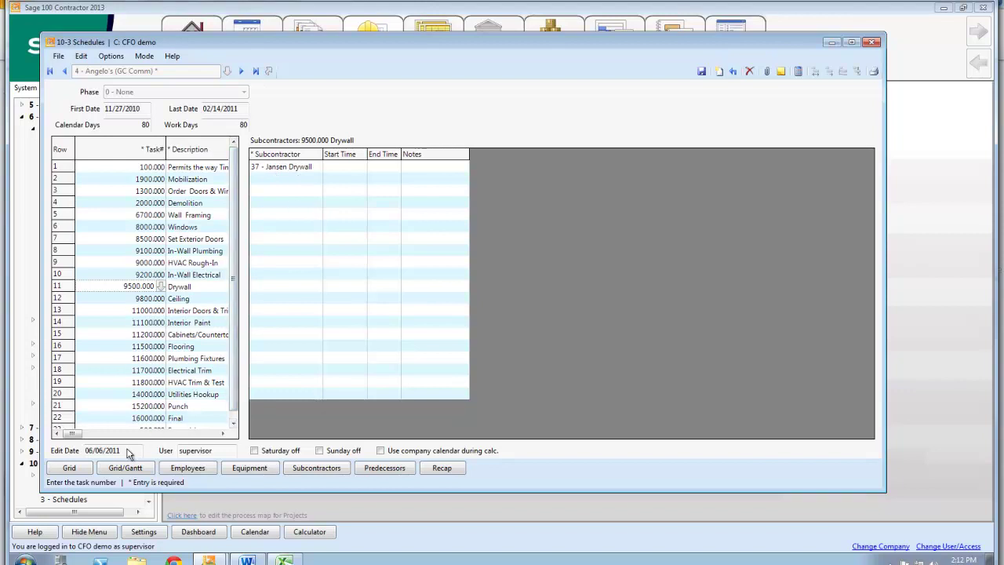
pyautogui.click(70, 468)
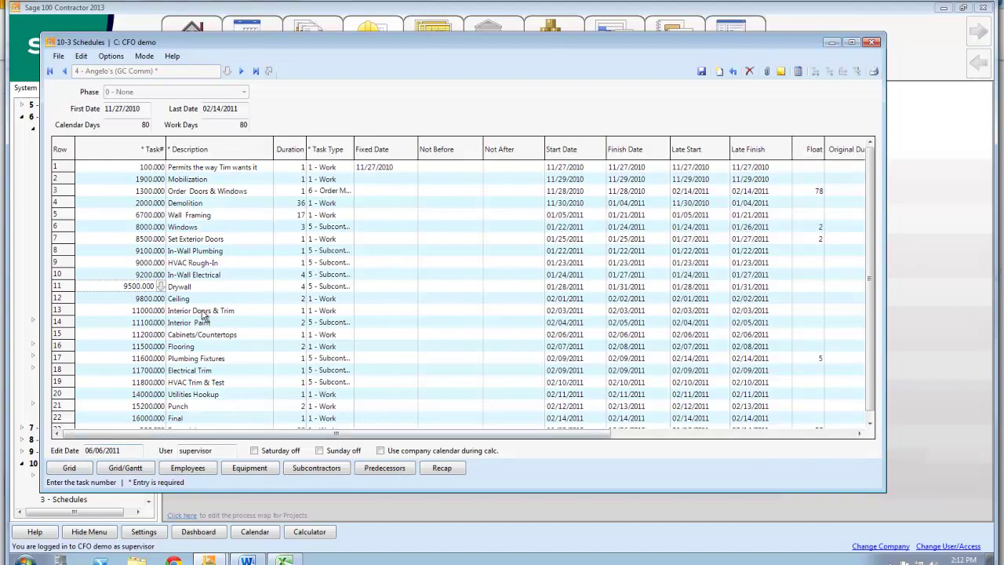
pyautogui.click(62, 275)
pyautogui.click(130, 468)
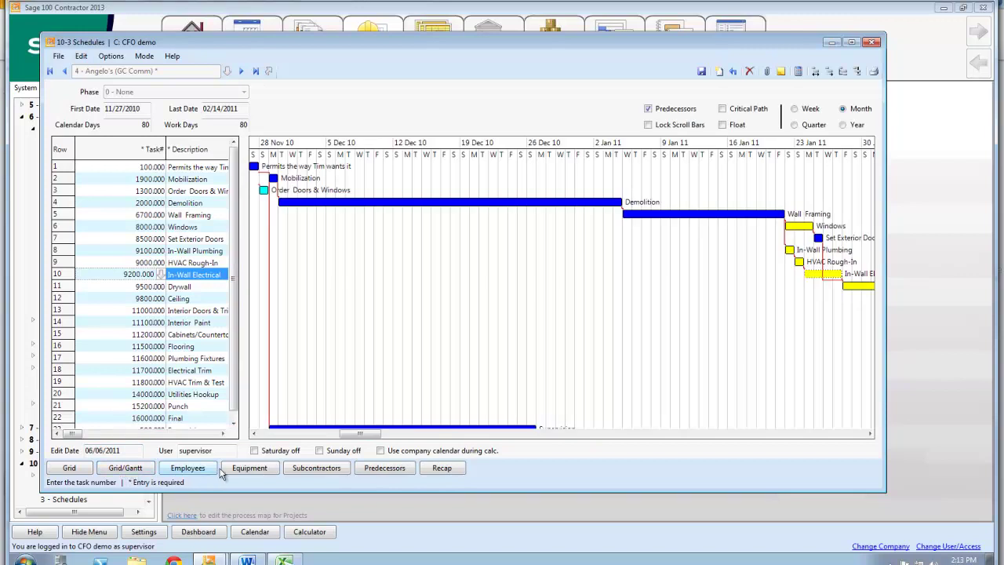
pyautogui.click(316, 468)
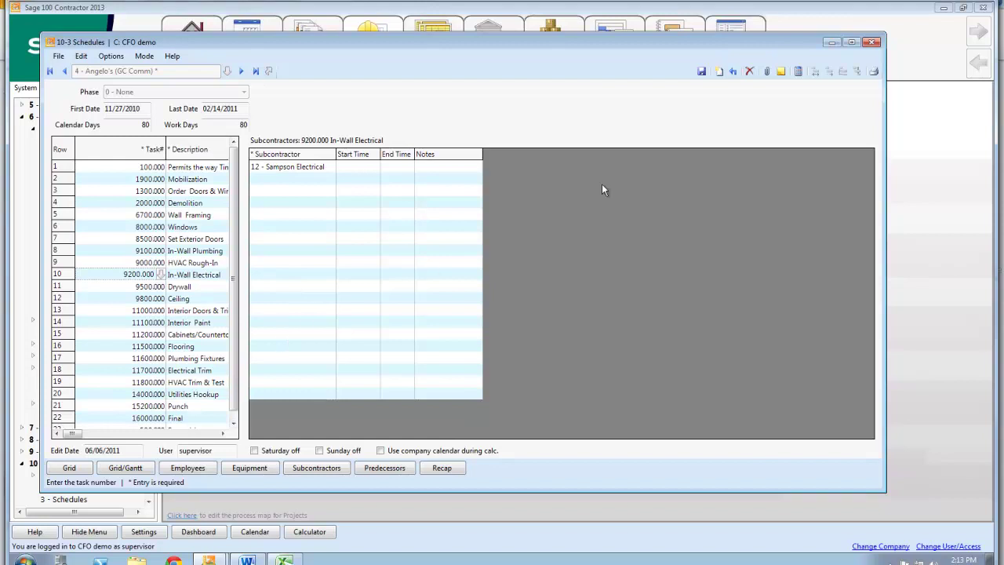
pyautogui.click(872, 44)
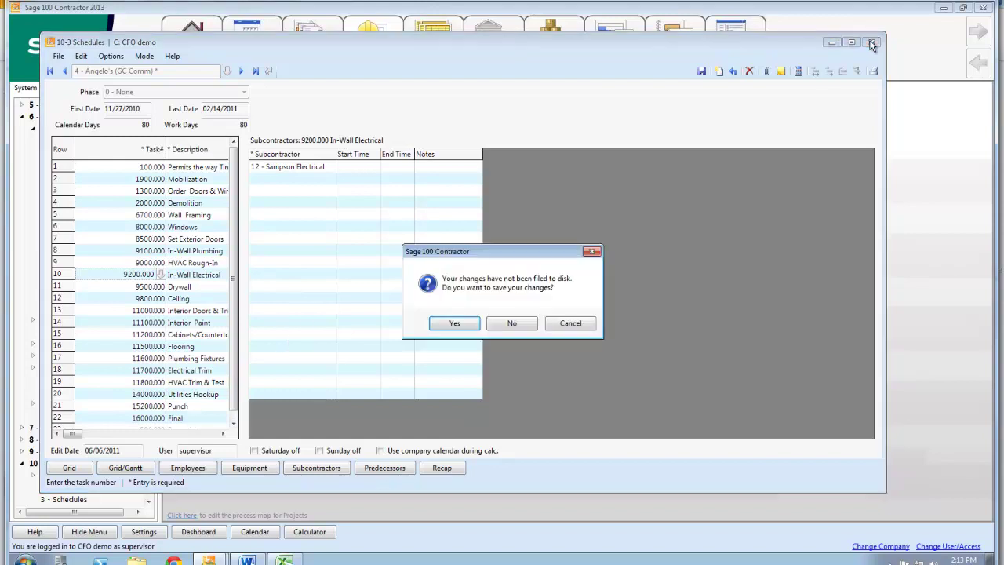
# - Discard schedule changes, then preview and close the Subcontract Notice for subcontractor 12, Sampson Electrical
pyautogui.click(515, 321)
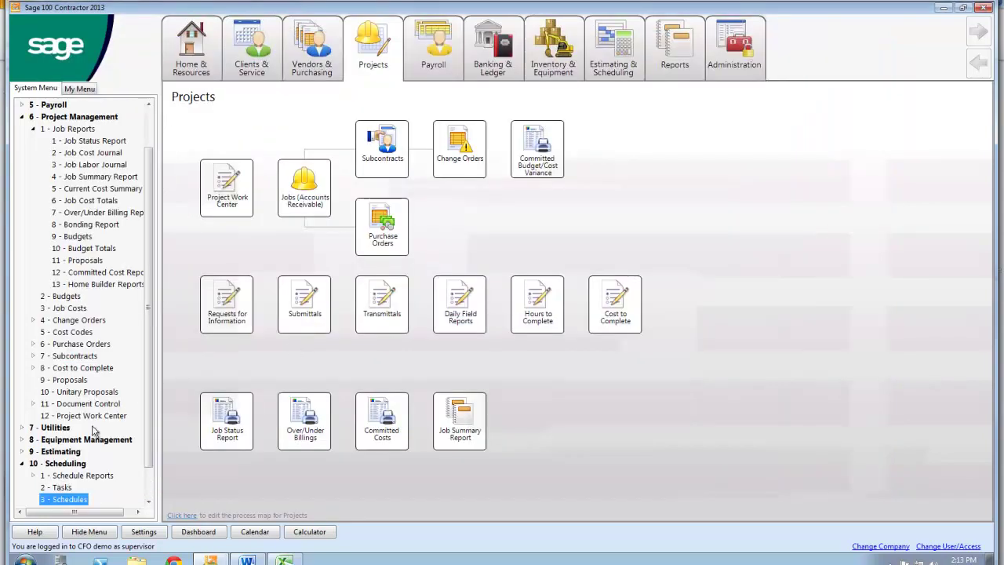
pyautogui.scroll(-1, 93, 466)
pyautogui.doubleClick(71, 440)
pyautogui.click(104, 417)
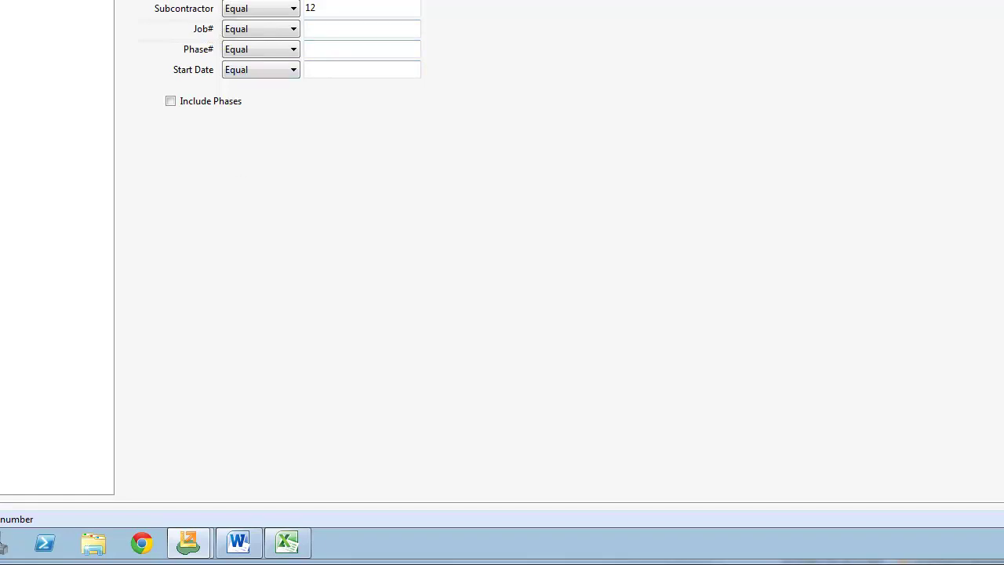
pyautogui.click(970, 71)
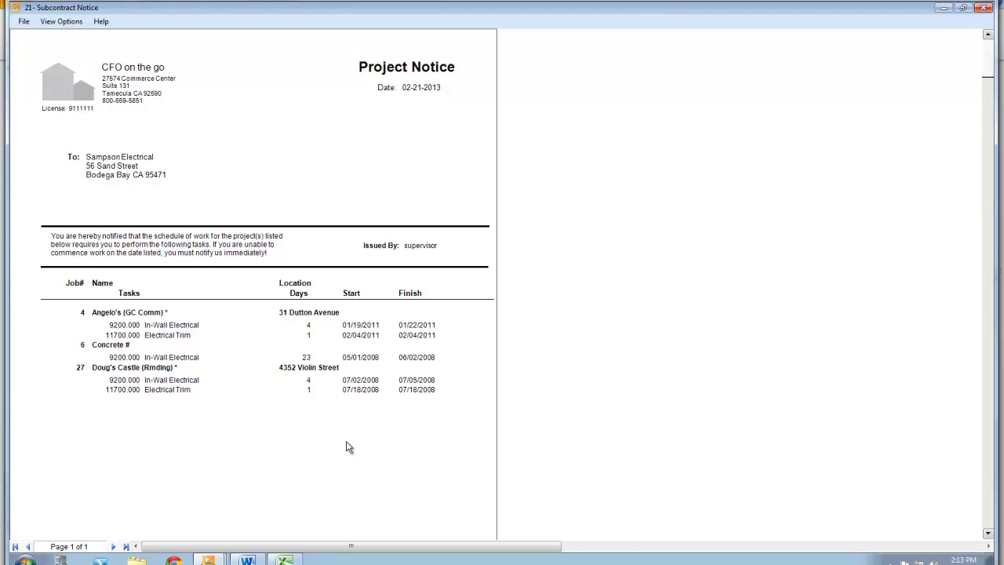
pyautogui.scroll(-1, 244, 470)
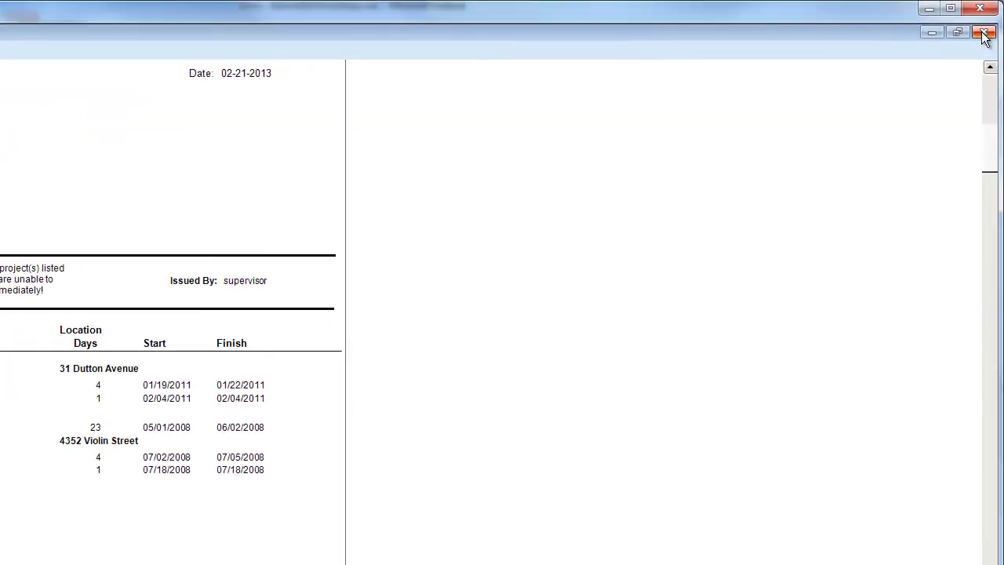
pyautogui.click(985, 33)
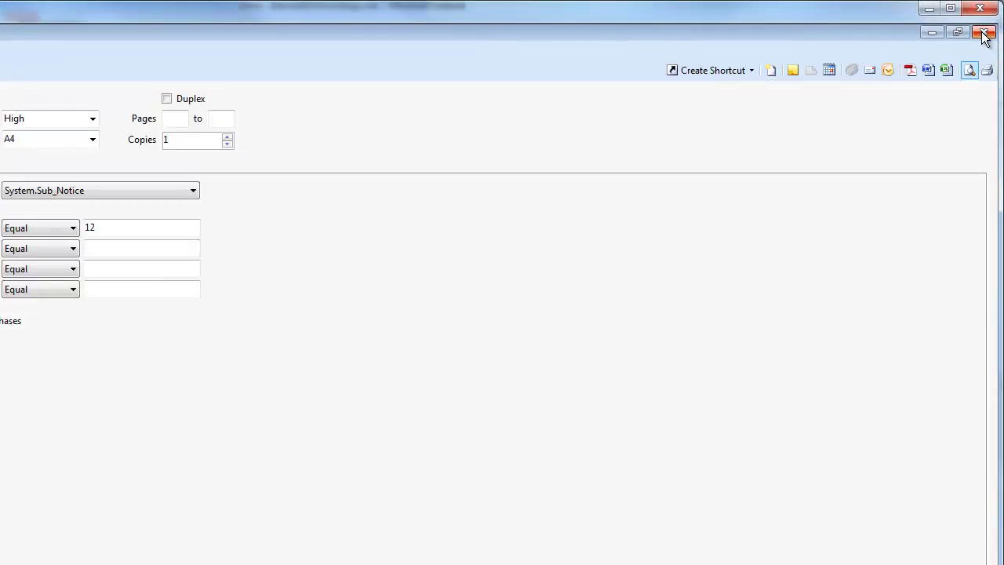
pyautogui.click(986, 33)
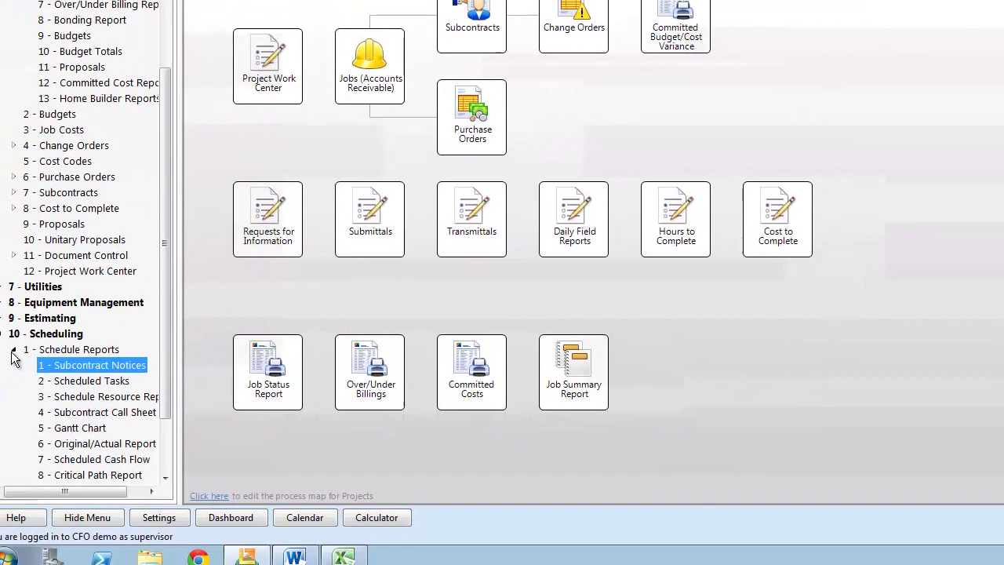
# - Collapse Schedule Reports, expand 11 - Document Control, and widen the navigation panel
pyautogui.click(12, 350)
pyautogui.click(16, 356)
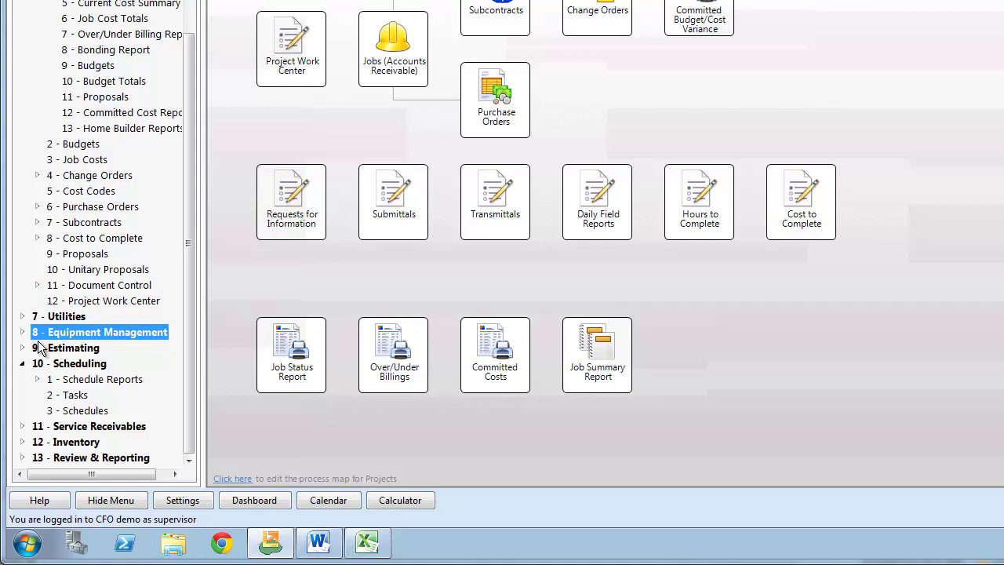
pyautogui.doubleClick(56, 285)
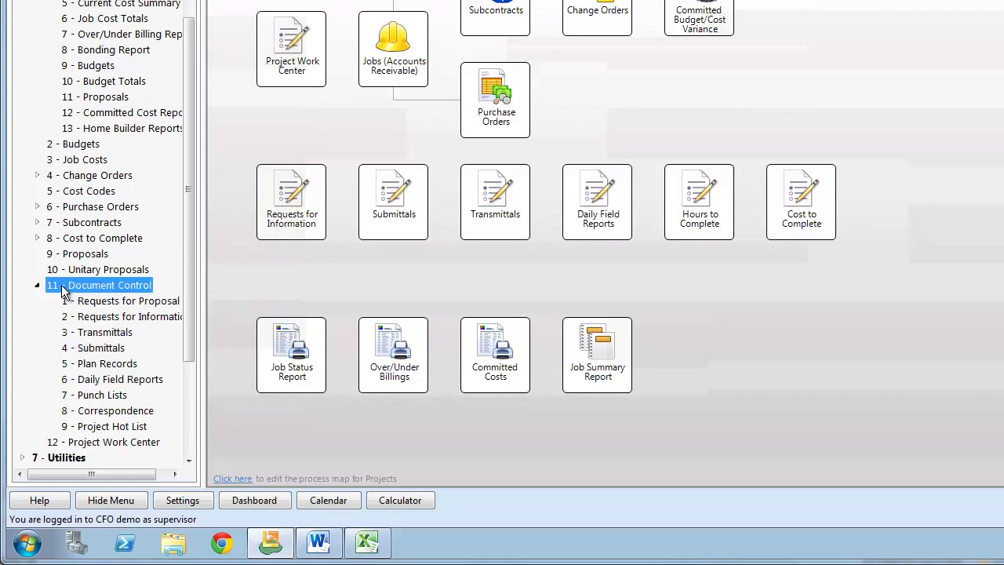
pyautogui.moveTo(203, 290); pyautogui.dragTo(305, 291)
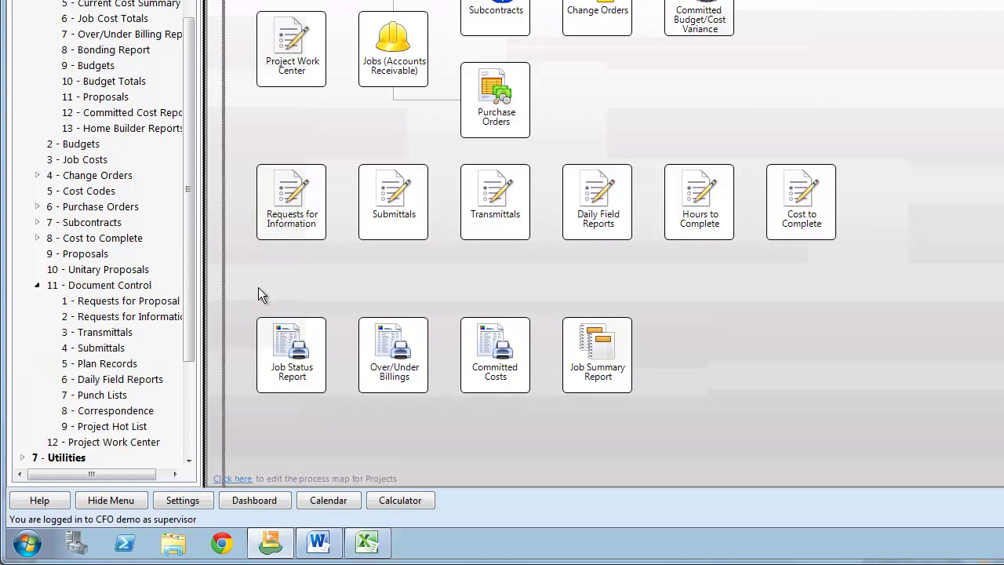
# - Point out Requests for Information, Transmittals, Submittals, Daily Field Reports and Punch Lists
pyautogui.click(122, 318)
pyautogui.click(108, 333)
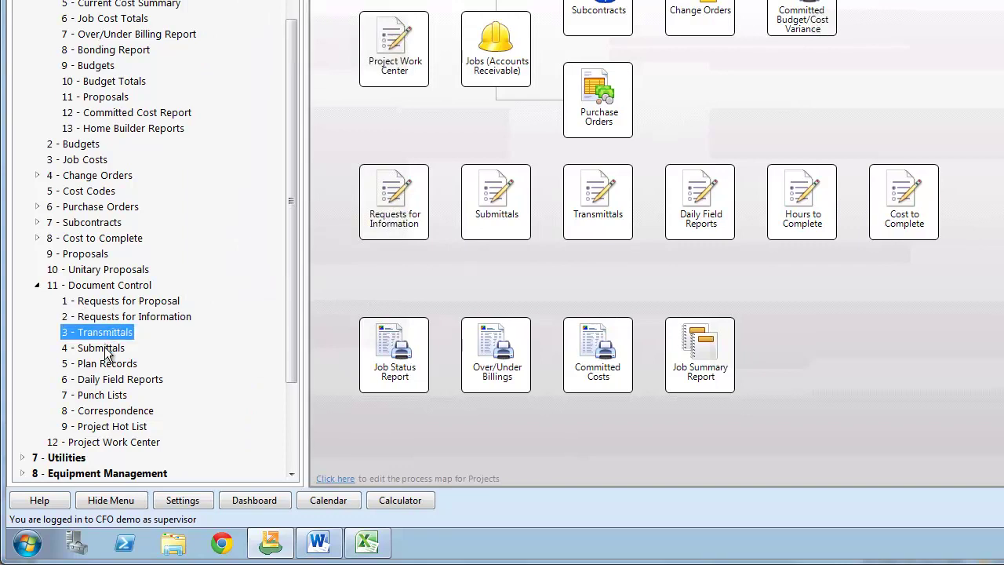
pyautogui.click(106, 350)
pyautogui.click(115, 380)
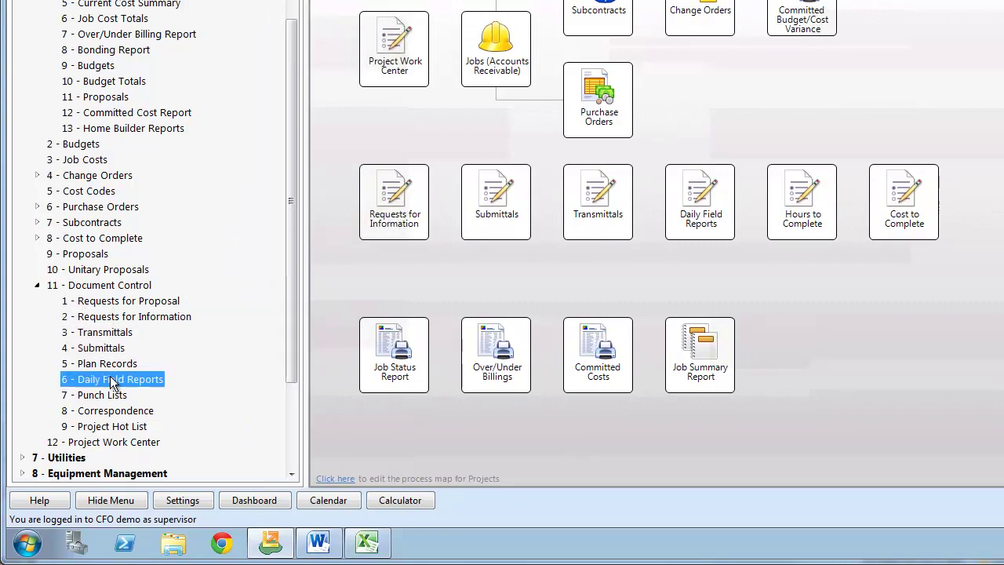
pyautogui.click(116, 395)
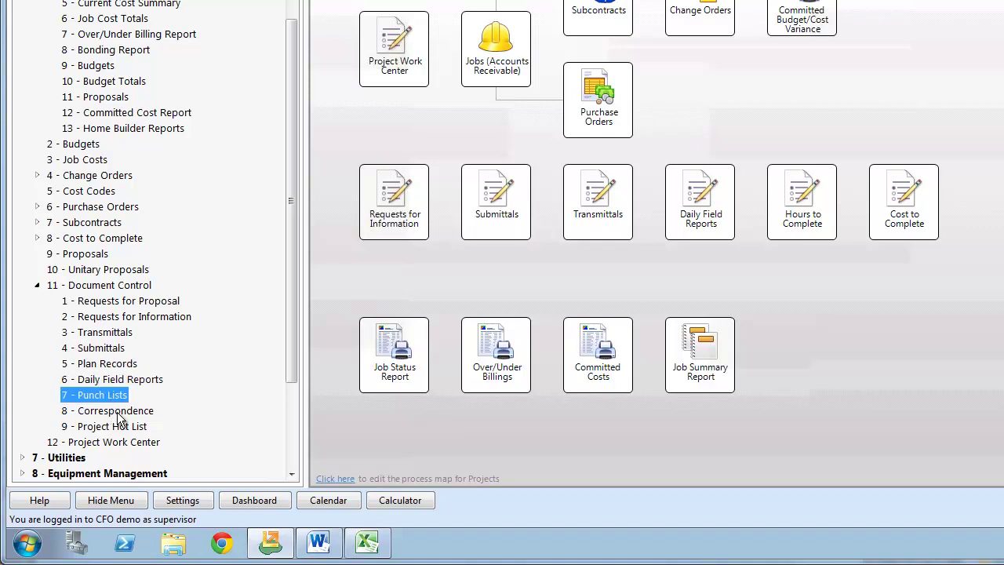